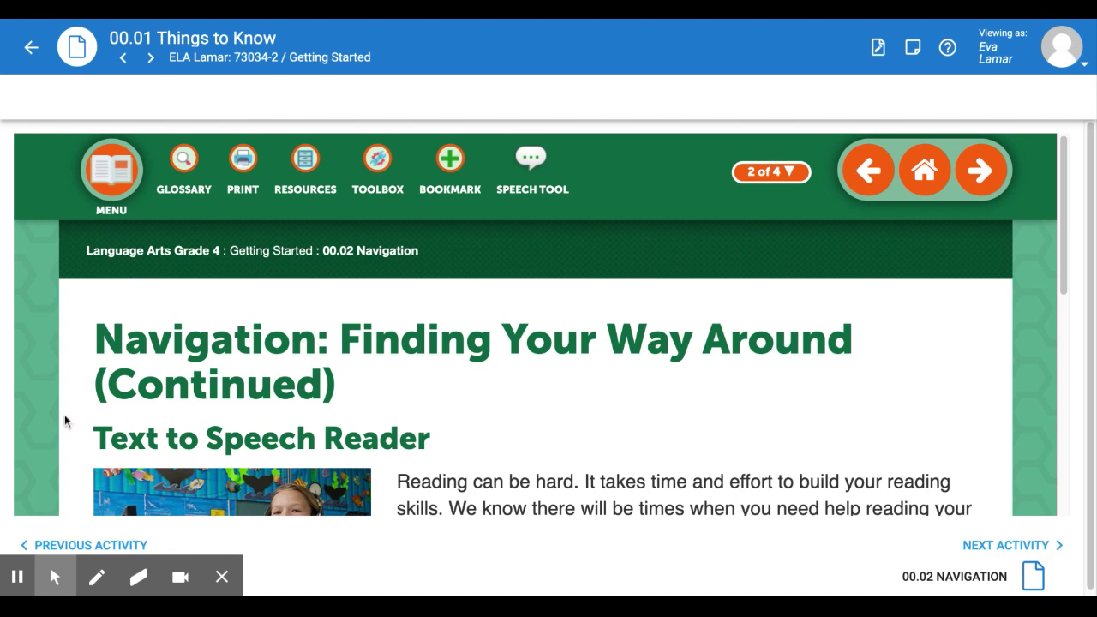
Step: Highlight the 'Text to Speech Reader' heading and briefly view the '2 of 4' page progress panel
{"action": "left_click_drag", "start_coordinate": [100, 441], "coordinate": [430, 441]}
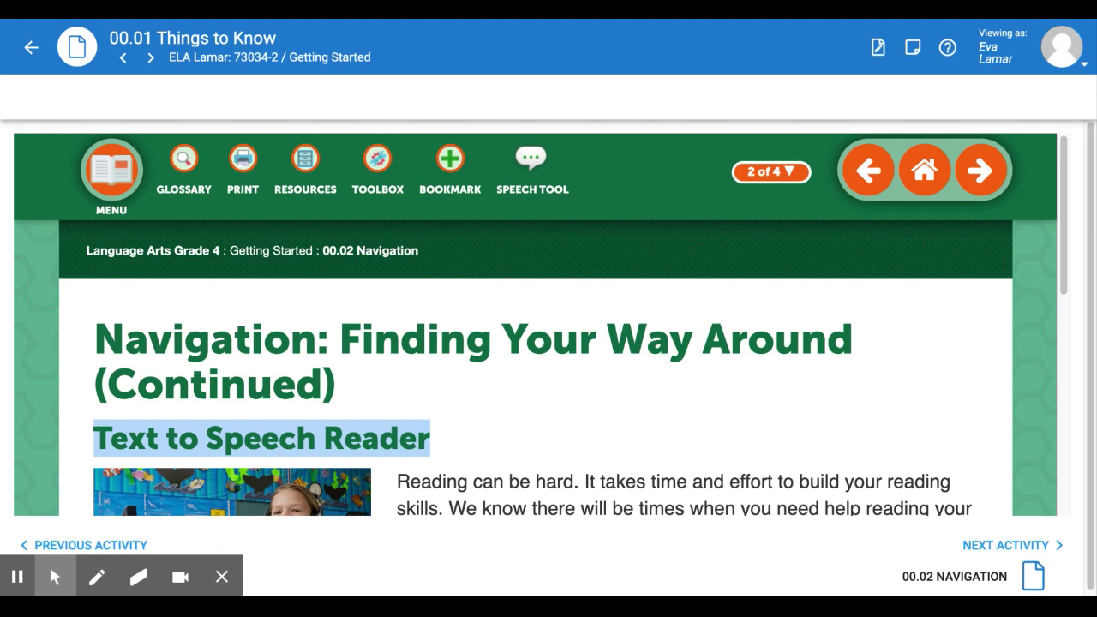
{"action": "left_click", "coordinate": [776, 175]}
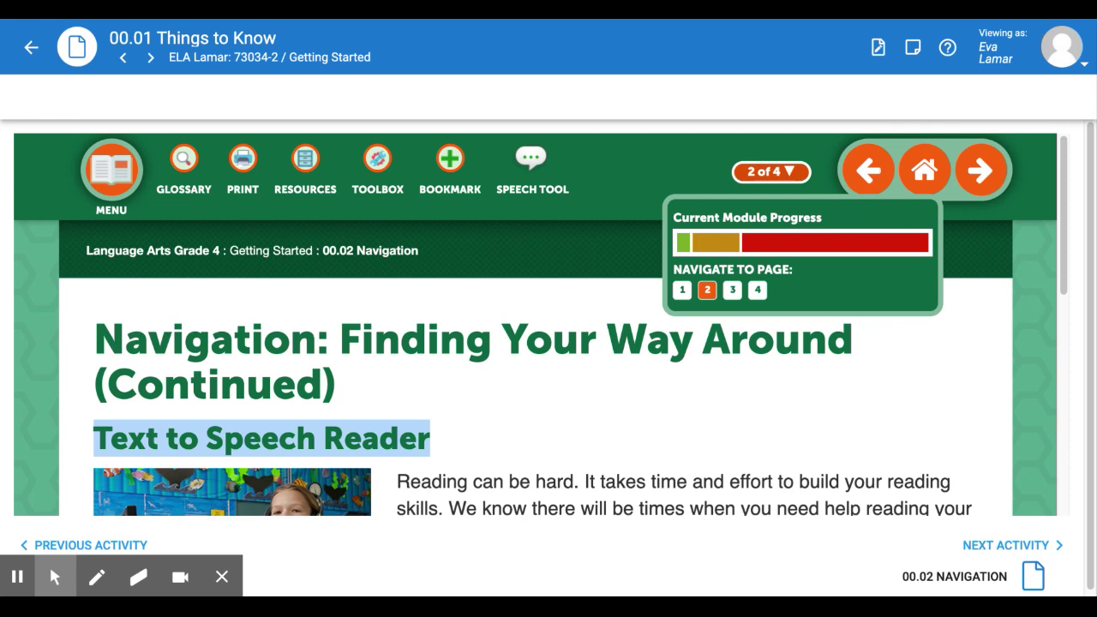
{"action": "left_click", "coordinate": [707, 293]}
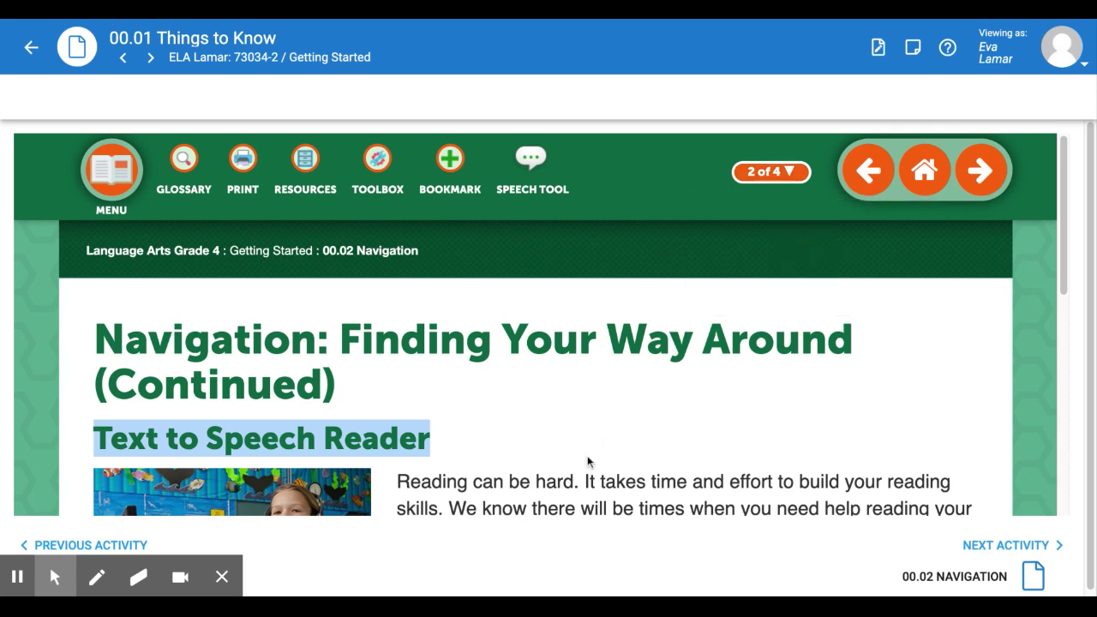
Step: Select the first and second text-to-speech paragraphs of the Navigation lesson
{"action": "scroll", "coordinate": [588, 443], "scroll_direction": "down", "scroll_amount": 4}
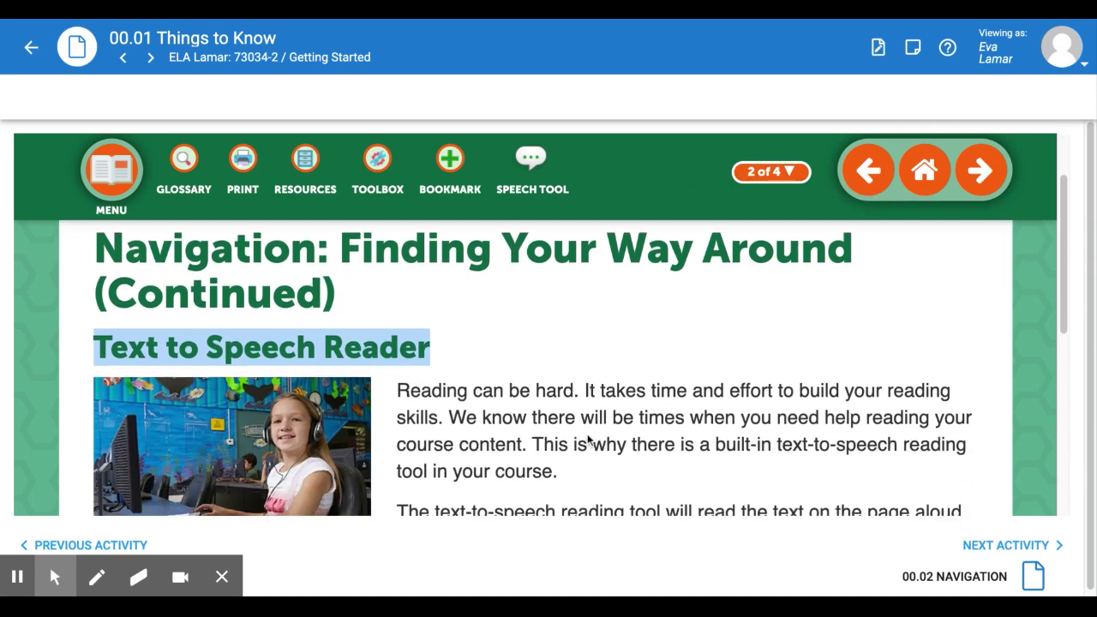
{"action": "scroll", "coordinate": [587, 434], "scroll_direction": "up", "scroll_amount": 3}
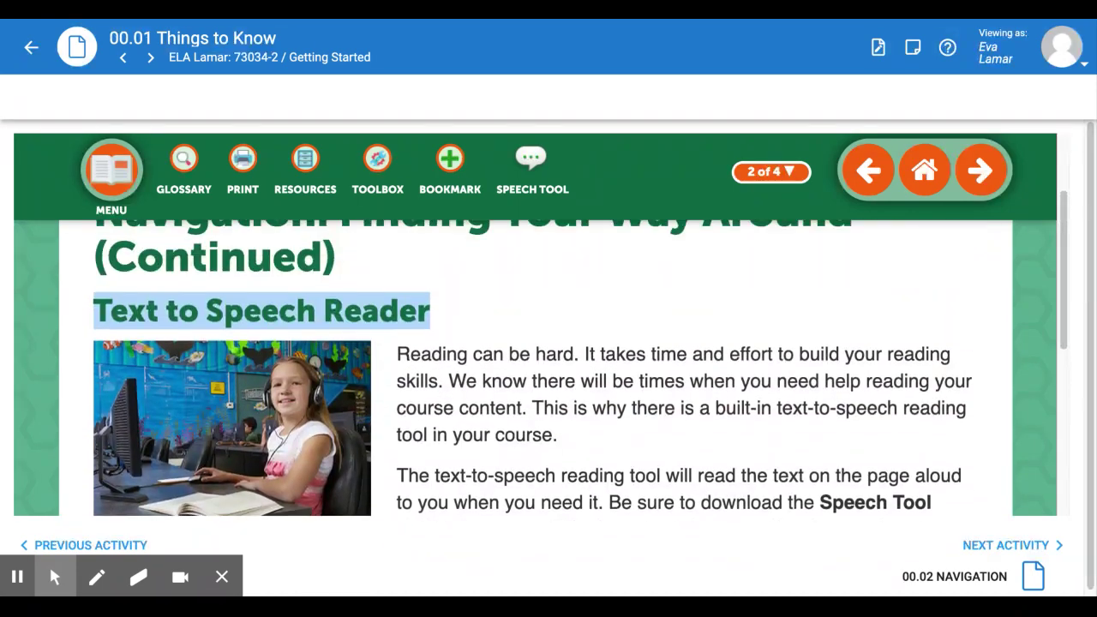
{"action": "scroll", "coordinate": [587, 433], "scroll_direction": "down", "scroll_amount": 2}
{"action": "scroll", "coordinate": [405, 287], "scroll_direction": "up", "scroll_amount": 1}
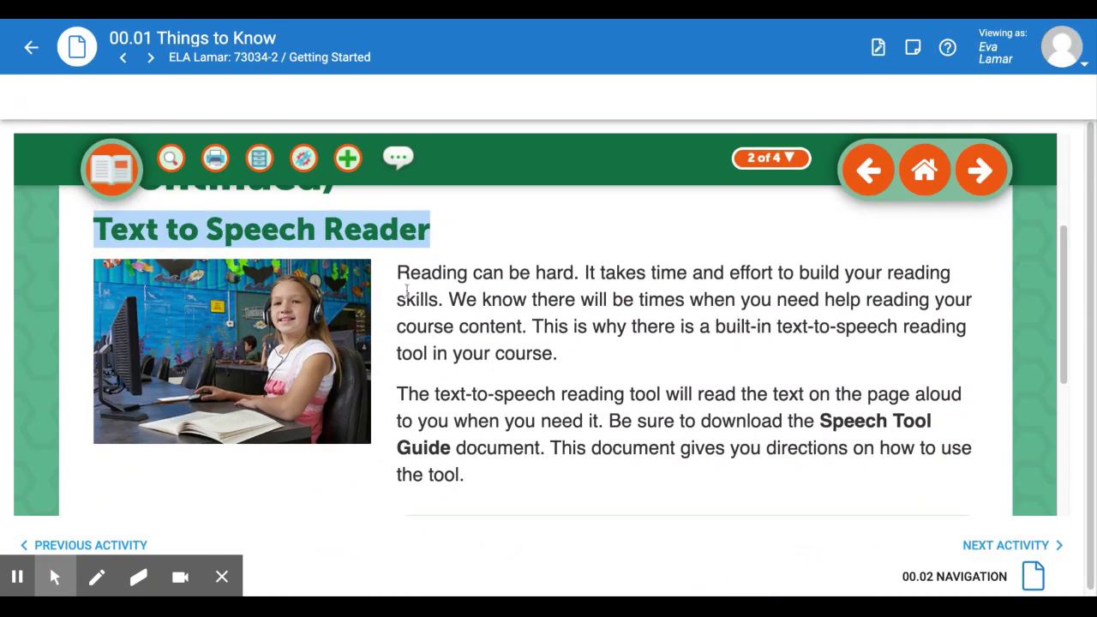
{"action": "left_click_drag", "start_coordinate": [401, 271], "coordinate": [555, 353]}
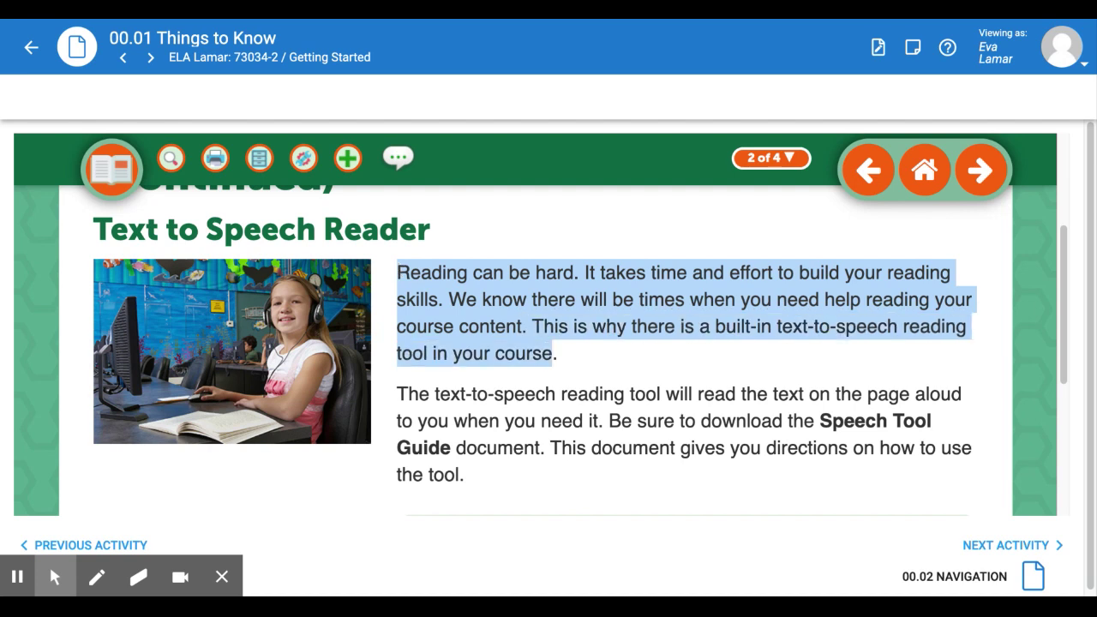
{"action": "left_click_drag", "start_coordinate": [555, 353], "coordinate": [464, 475]}
{"action": "scroll", "coordinate": [476, 437], "scroll_direction": "down", "scroll_amount": 3}
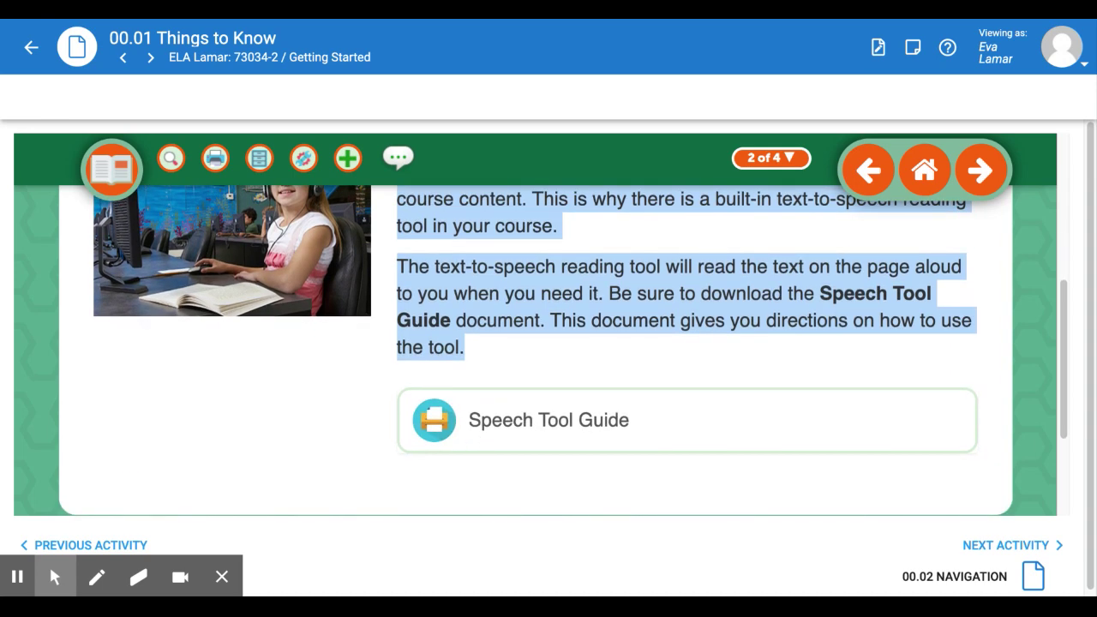
{"action": "scroll", "coordinate": [461, 359], "scroll_direction": "up", "scroll_amount": 6}
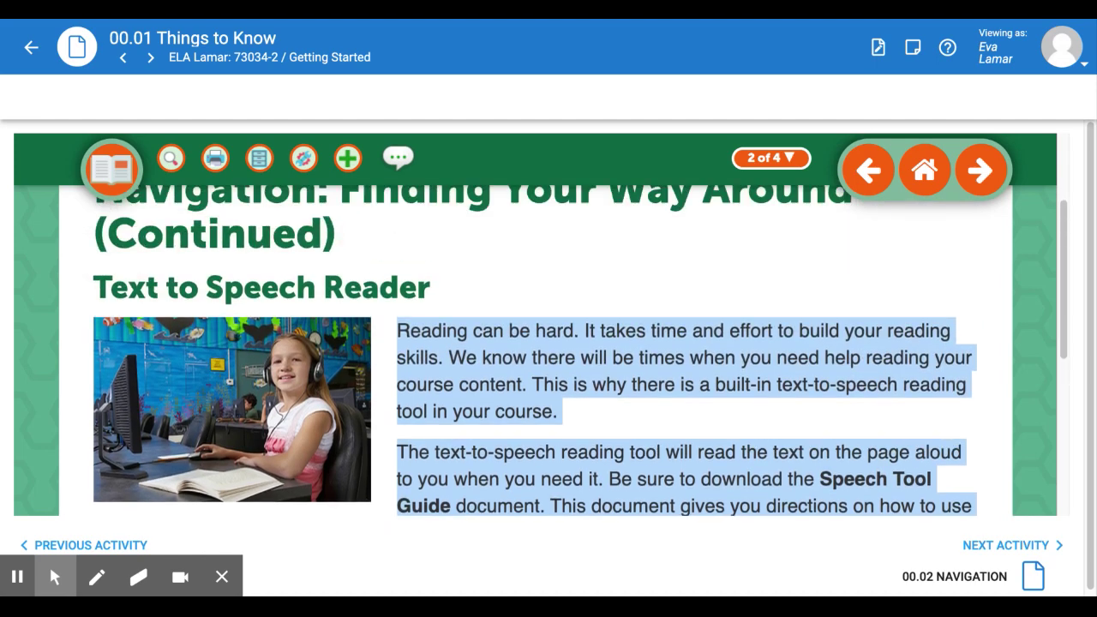
{"action": "scroll", "coordinate": [456, 444], "scroll_direction": "down", "scroll_amount": 2}
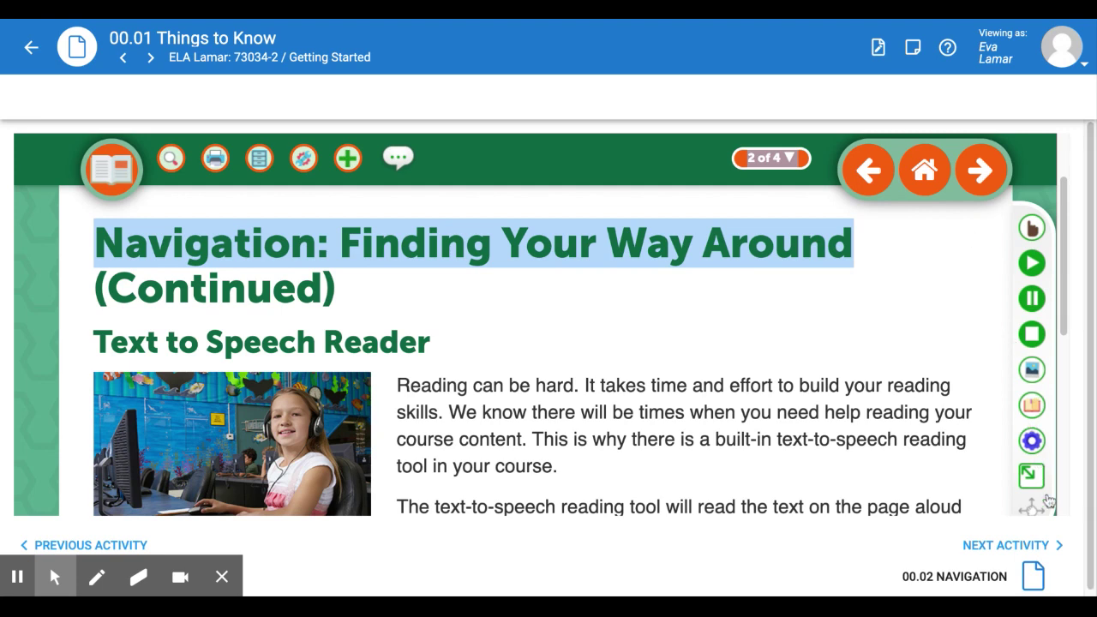
Step: Drag the speech toolbar across the page, re-dock it, then undock it to float
{"action": "scroll", "coordinate": [1047, 492], "scroll_direction": "down", "scroll_amount": 1}
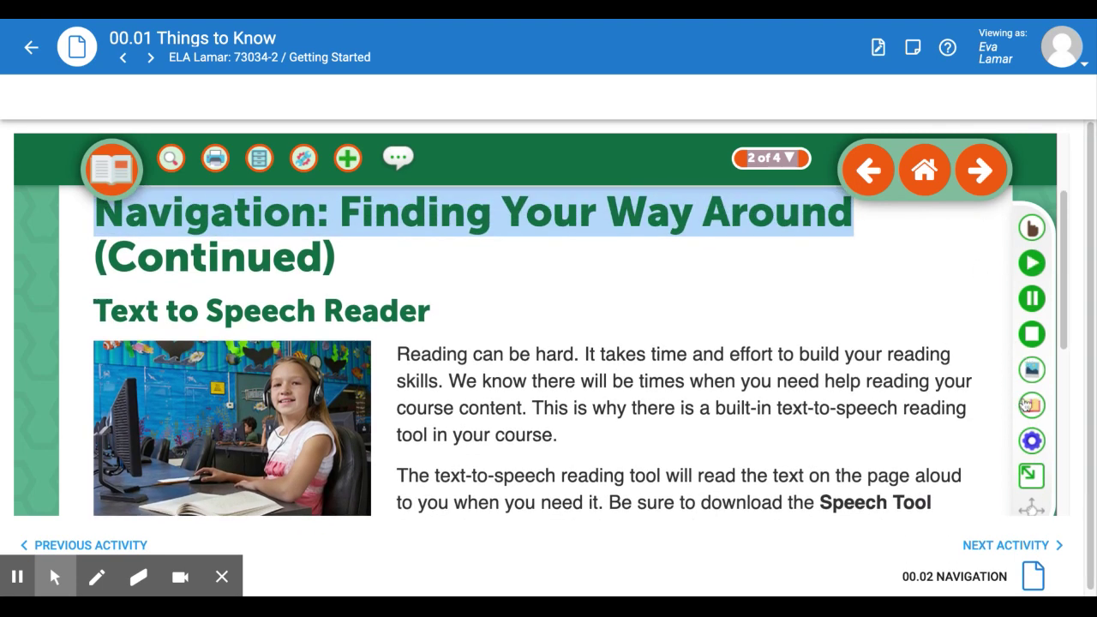
{"action": "scroll", "coordinate": [1033, 509], "scroll_direction": "down", "scroll_amount": 1}
{"action": "left_click_drag", "start_coordinate": [1032, 509], "coordinate": [188, 470]}
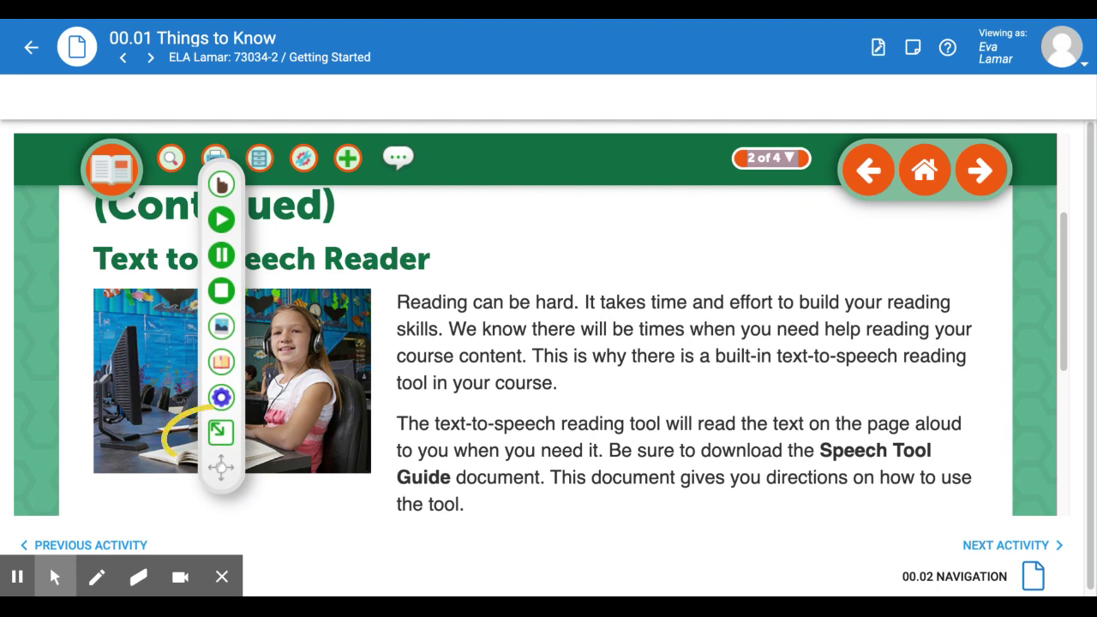
{"action": "left_click", "coordinate": [221, 435]}
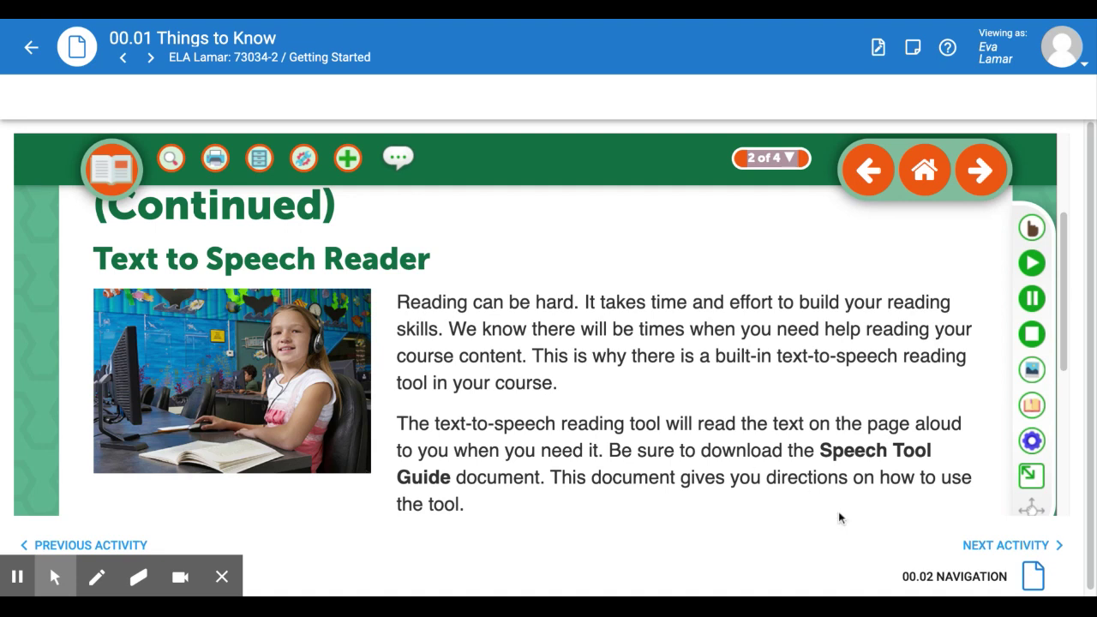
{"action": "left_click", "coordinate": [1031, 508]}
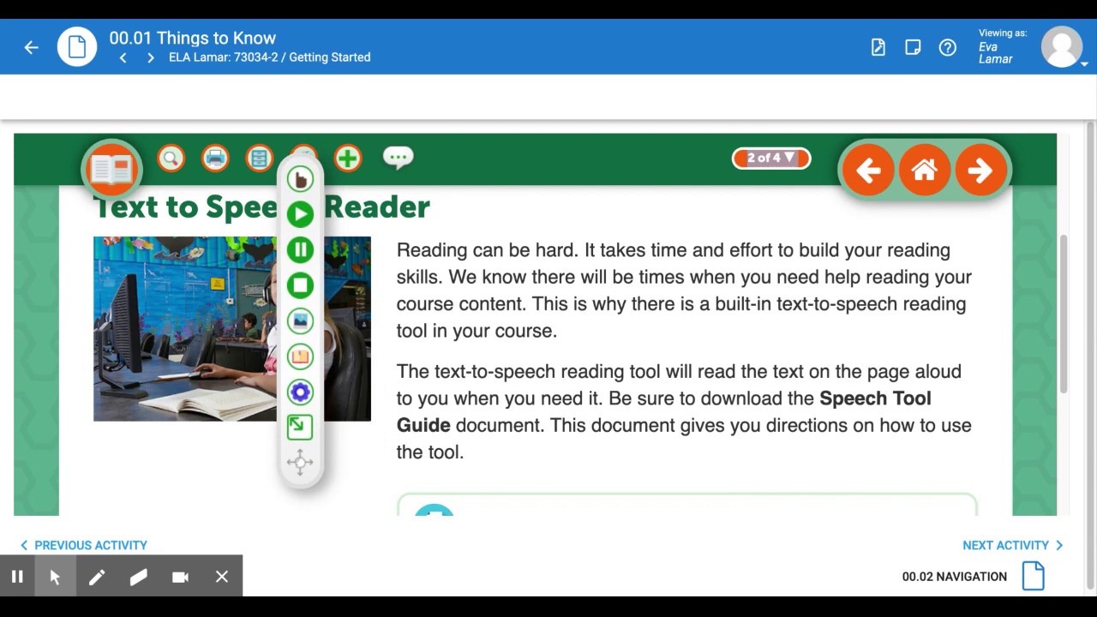
{"action": "scroll", "coordinate": [420, 439], "scroll_direction": "up", "scroll_amount": 3}
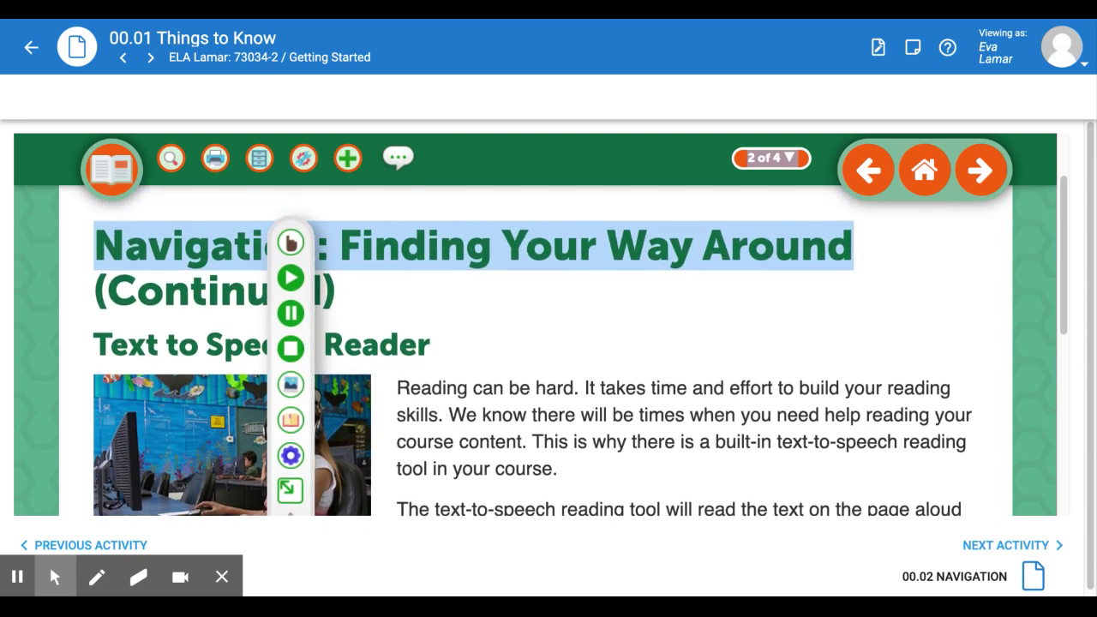
{"action": "scroll", "coordinate": [388, 417], "scroll_direction": "down", "scroll_amount": 3}
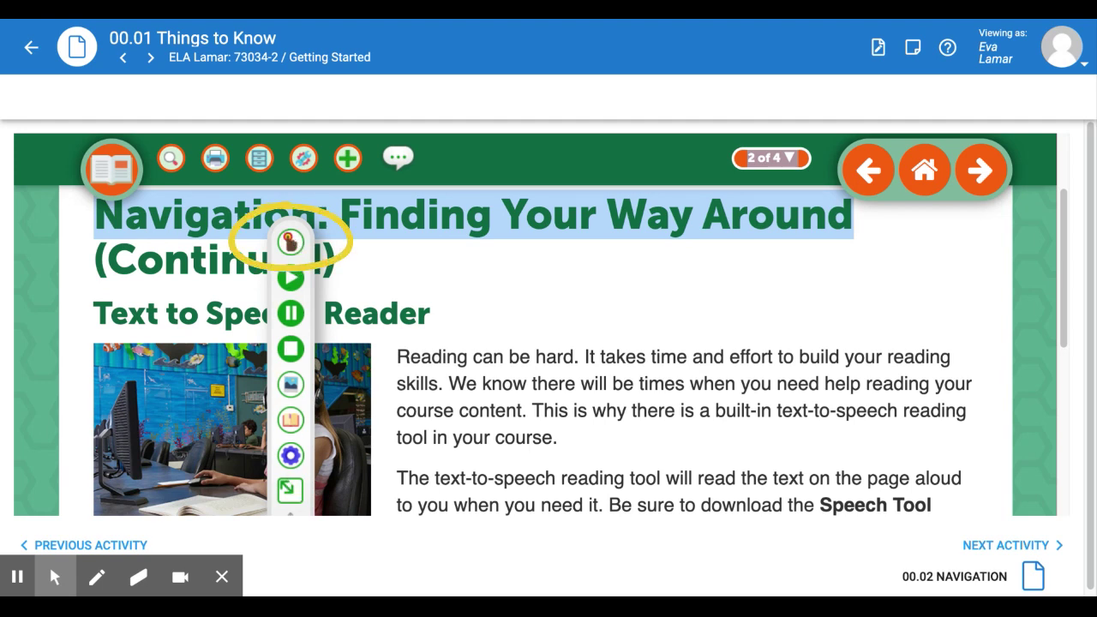
Step: Read both paragraphs and the heading aloud, then stop and restart from the first paragraph
{"action": "left_click", "coordinate": [397, 360]}
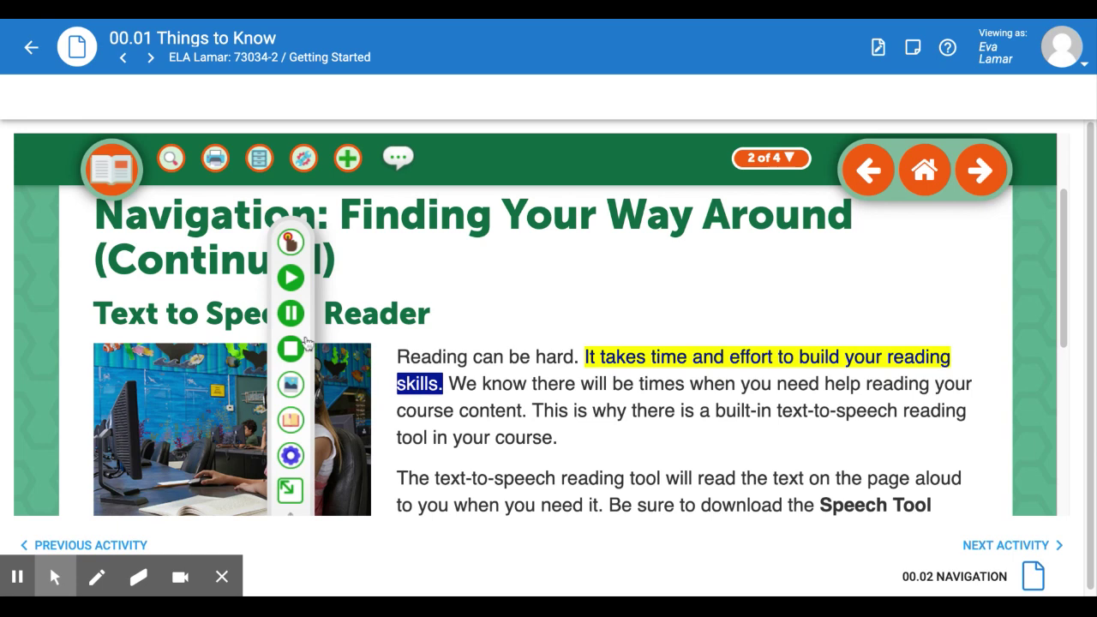
{"action": "left_click", "coordinate": [399, 477]}
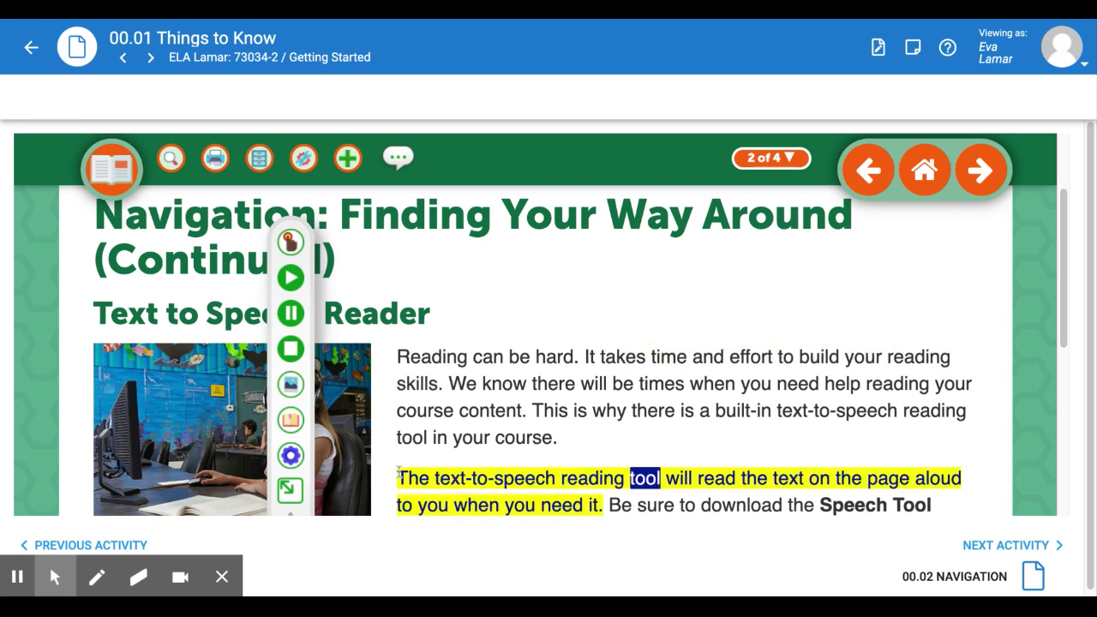
{"action": "left_click", "coordinate": [346, 216]}
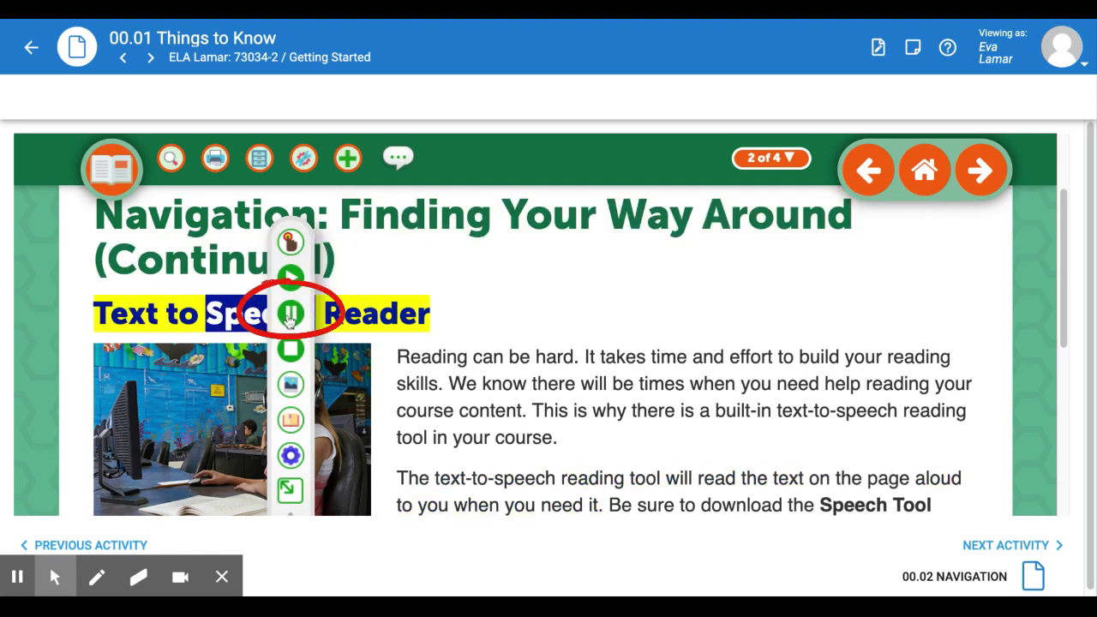
{"action": "left_click", "coordinate": [290, 348]}
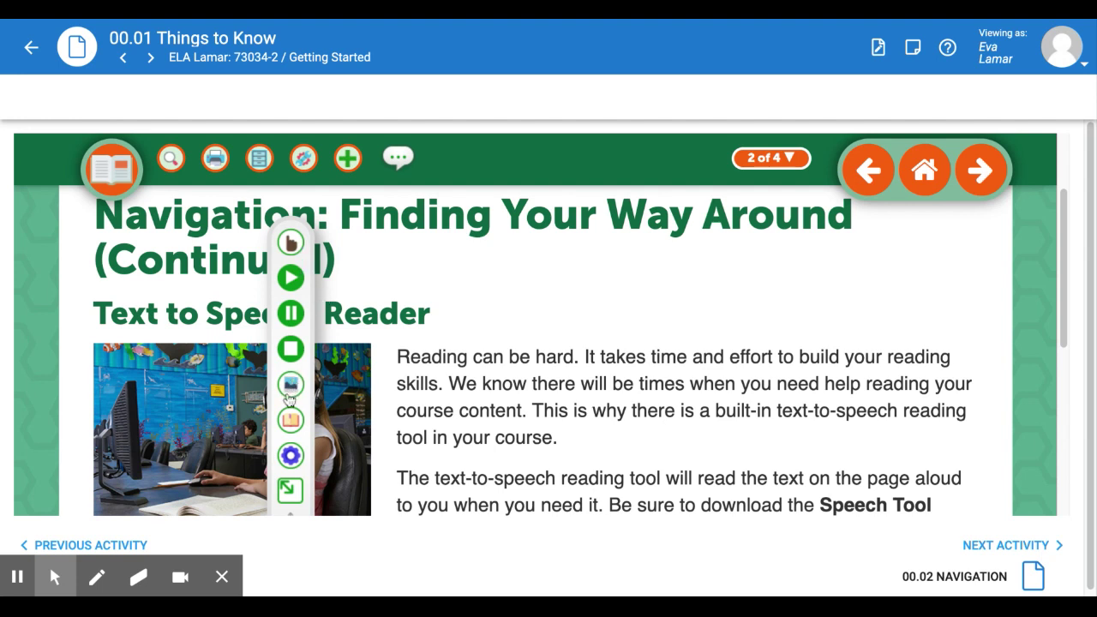
{"action": "left_click", "coordinate": [290, 277]}
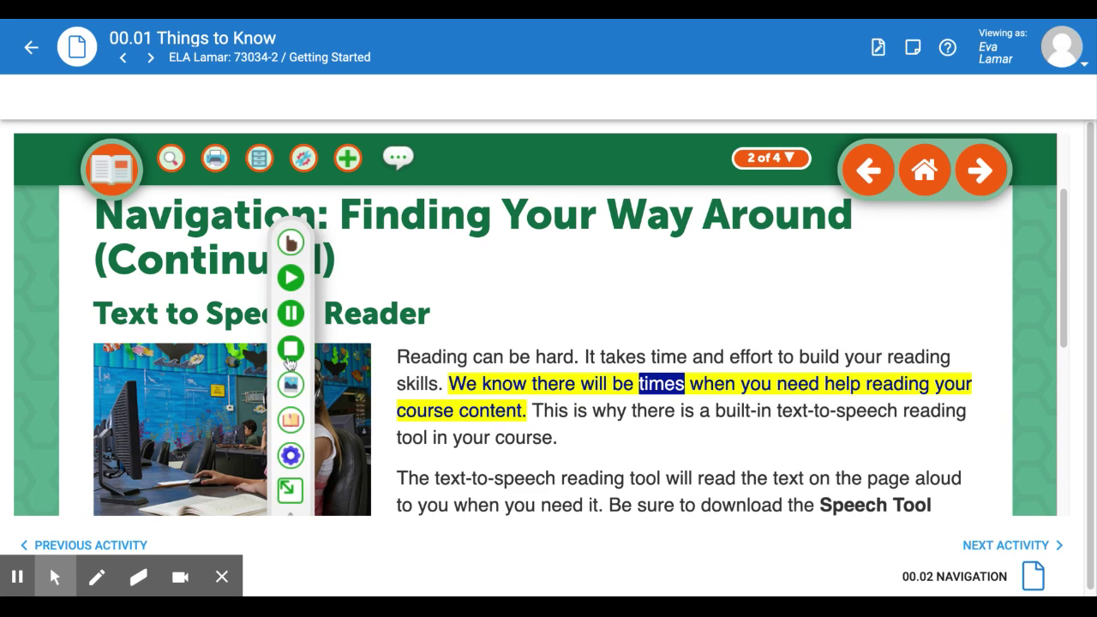
Step: Save a Slow voice speed in the speech settings and resume reading the paragraph
{"action": "left_click", "coordinate": [289, 457]}
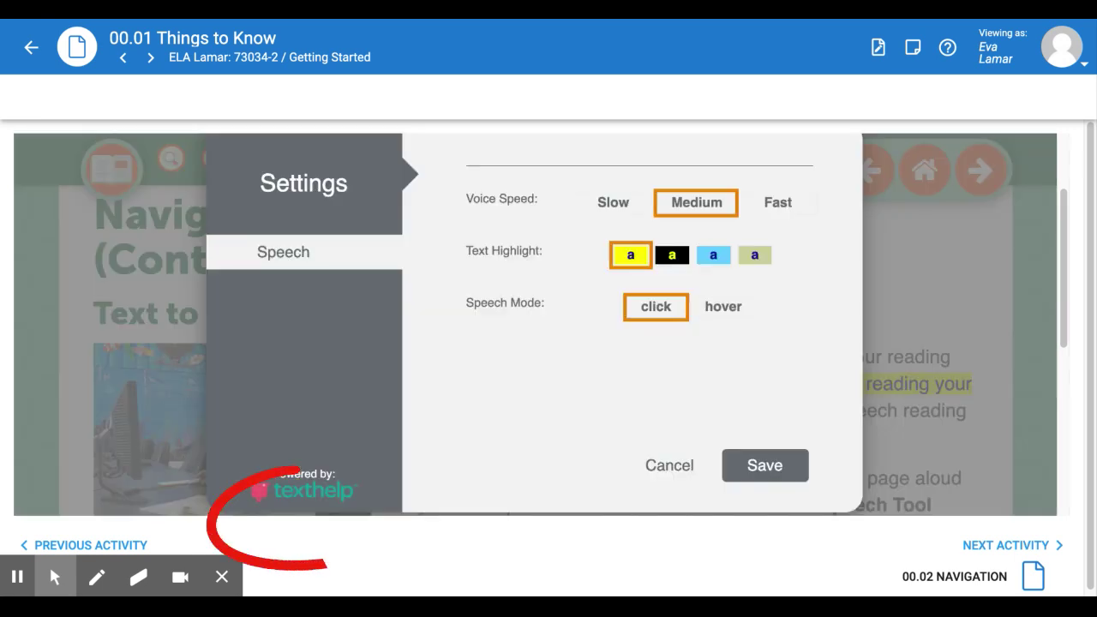
{"action": "left_click", "coordinate": [613, 204]}
{"action": "left_click", "coordinate": [764, 466]}
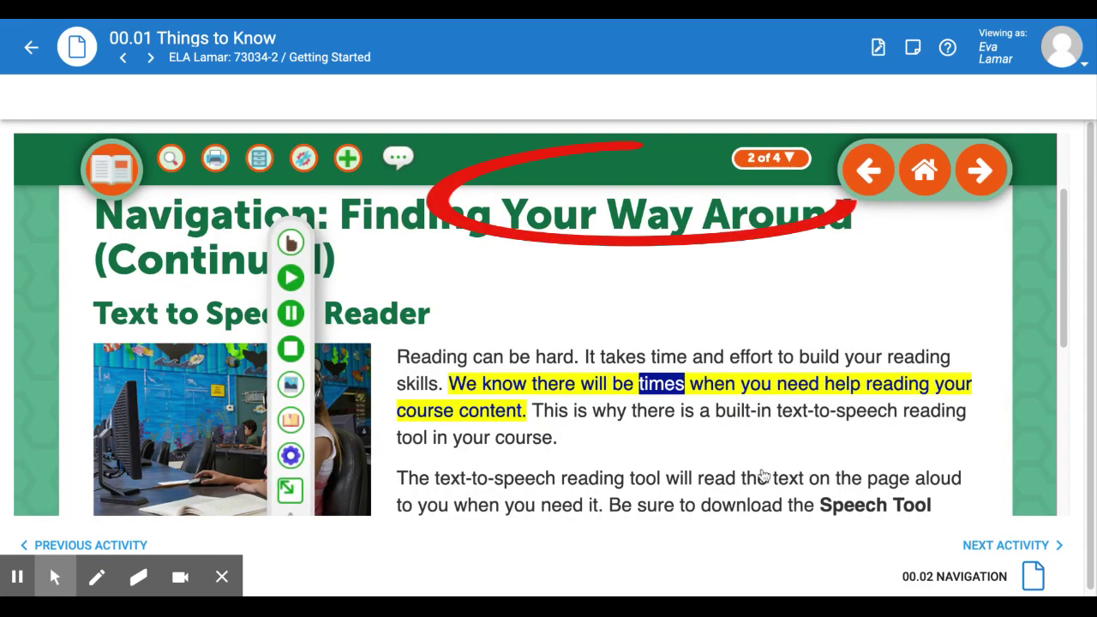
{"action": "left_click", "coordinate": [290, 280]}
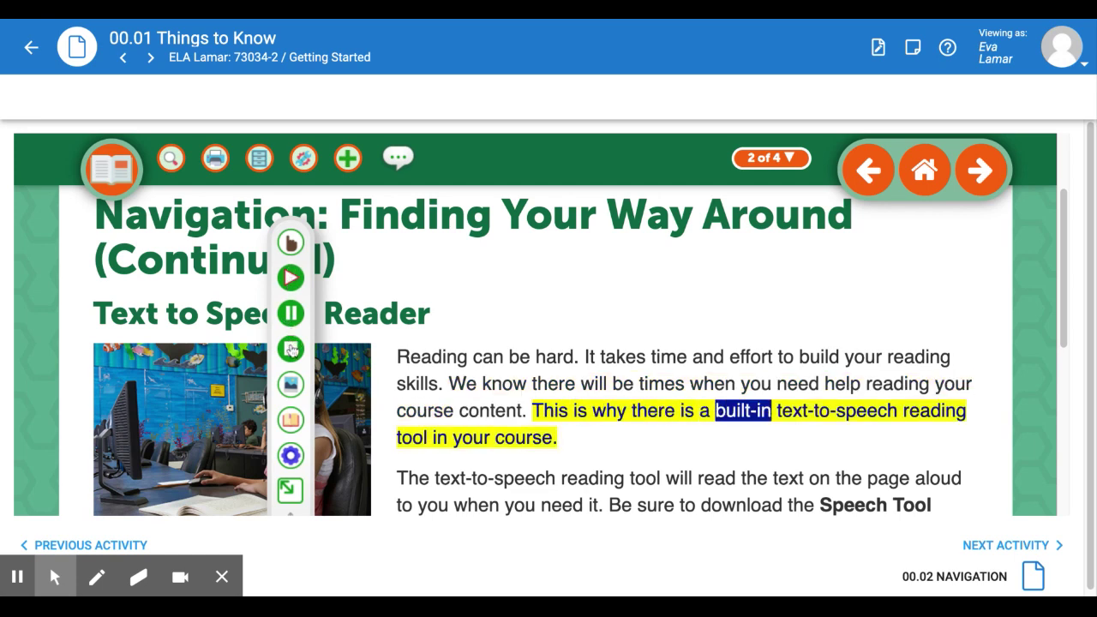
Step: Try the Fast voice speed, then settle on Medium and save it
{"action": "left_click", "coordinate": [291, 460]}
{"action": "left_click", "coordinate": [777, 206]}
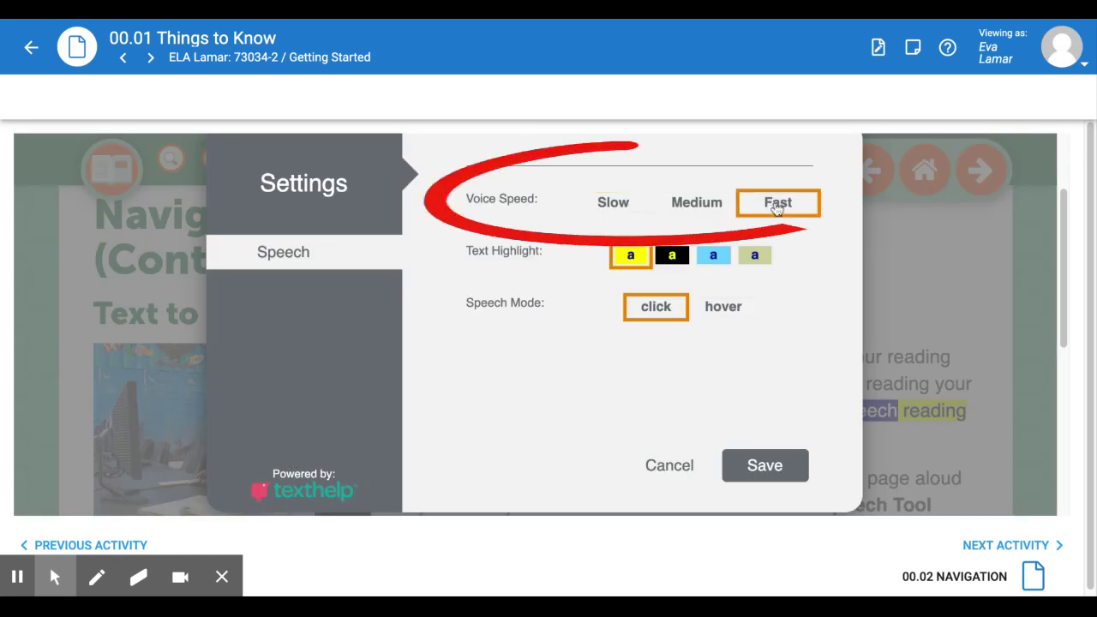
{"action": "left_click", "coordinate": [765, 465]}
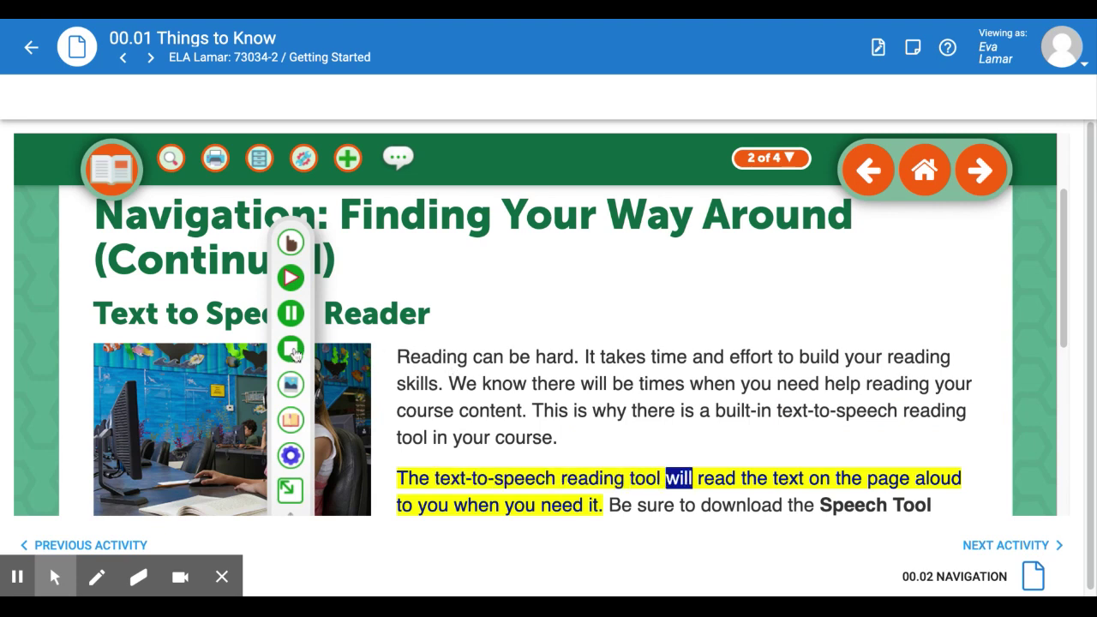
{"action": "left_click", "coordinate": [290, 455]}
{"action": "left_click", "coordinate": [690, 210]}
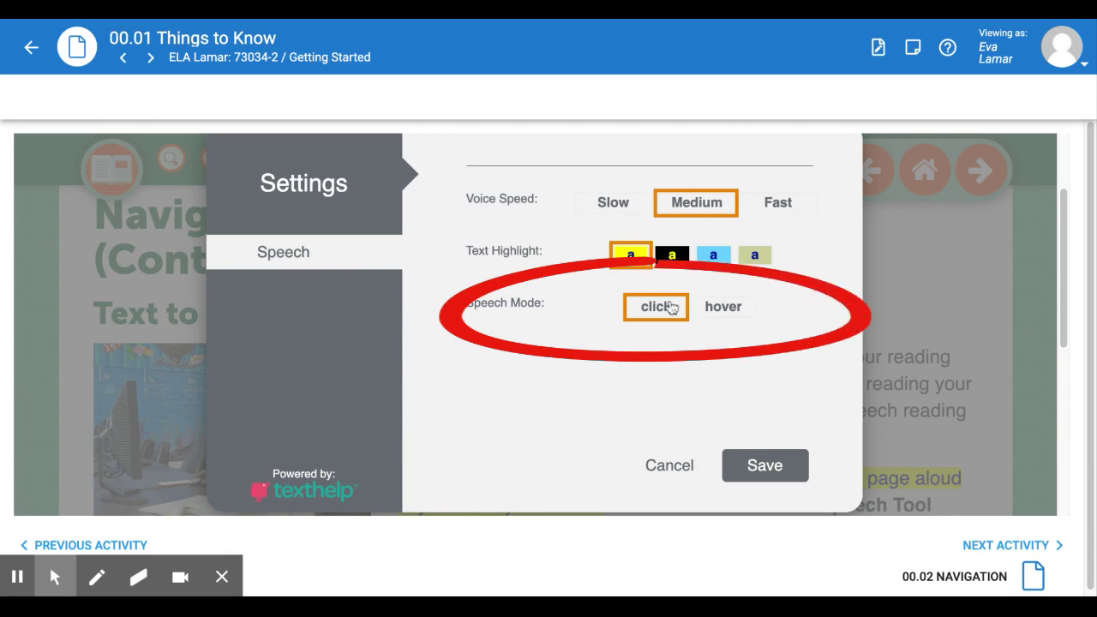
{"action": "left_click", "coordinate": [757, 466]}
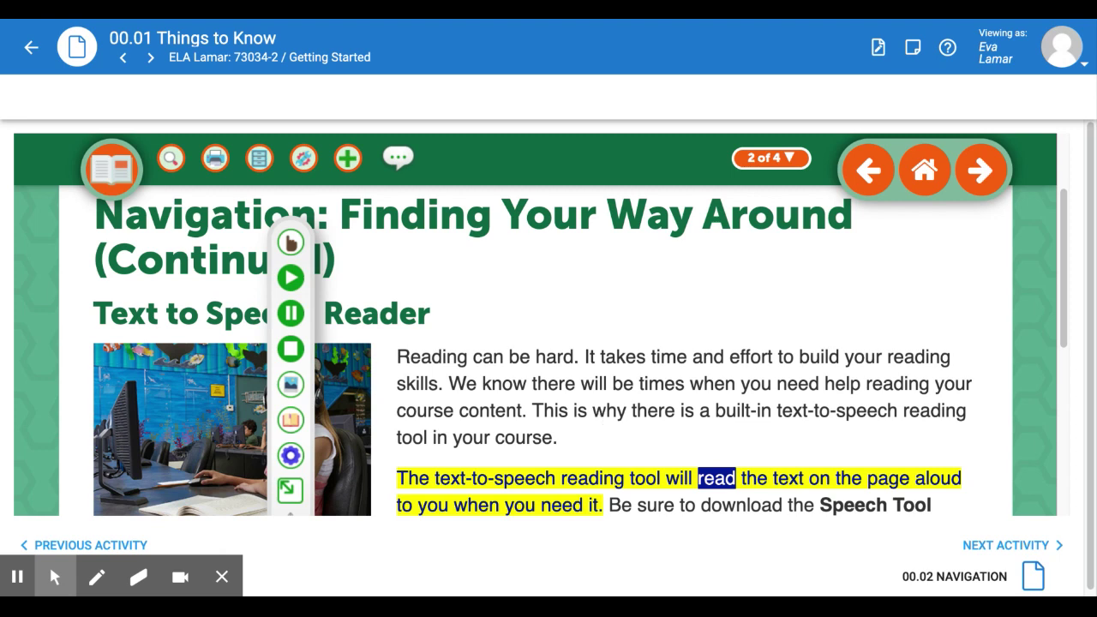
{"action": "scroll", "coordinate": [637, 470], "scroll_direction": "down", "scroll_amount": 1}
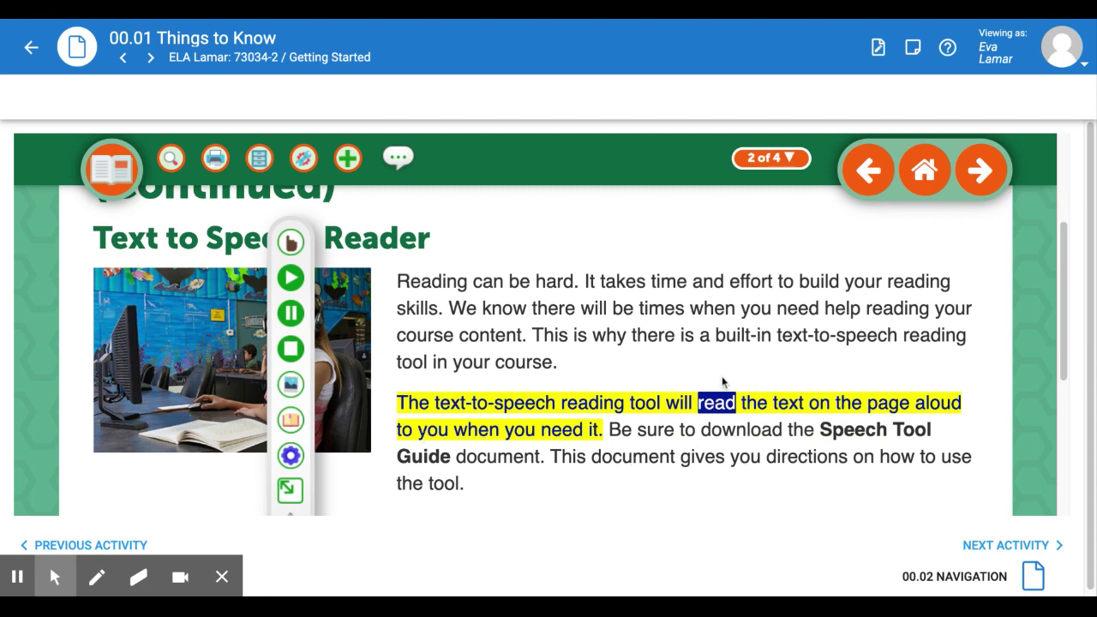
Step: Stop the read-aloud and view the Picture Dictionary entry for 'read', then close it
{"action": "left_click", "coordinate": [290, 348]}
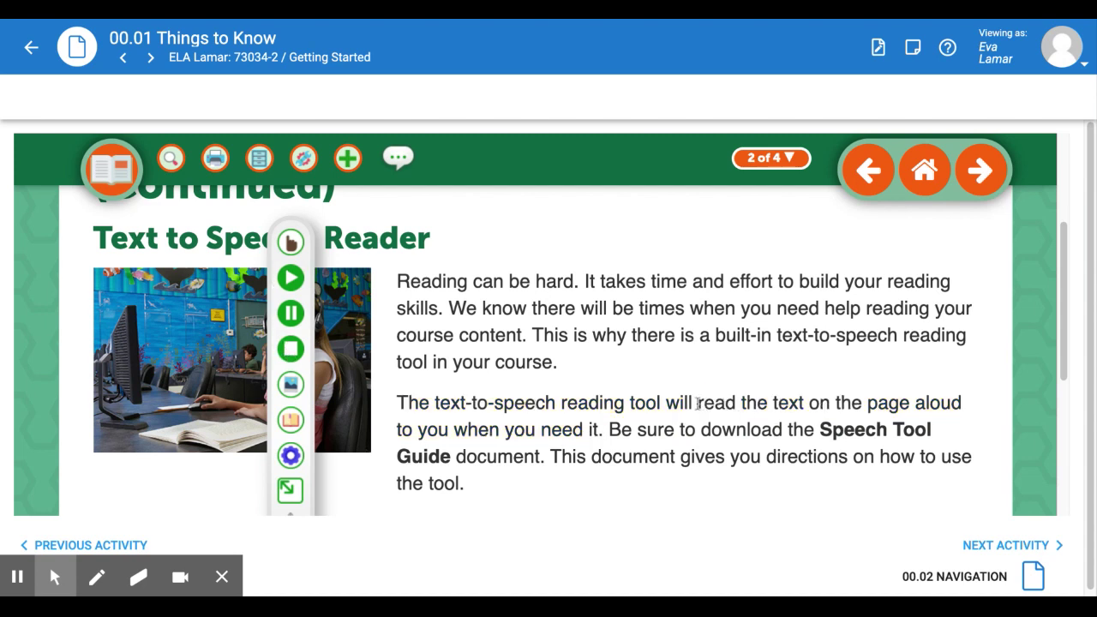
{"action": "left_click_drag", "start_coordinate": [698, 403], "coordinate": [735, 403]}
{"action": "mouse_move", "coordinate": [286, 339]}
{"action": "left_mouse_down"}
{"action": "mouse_move", "coordinate": [199, 386]}
{"action": "mouse_move", "coordinate": [337, 433]}
{"action": "mouse_move", "coordinate": [346, 366]}
{"action": "mouse_move", "coordinate": [273, 347]}
{"action": "left_mouse_up"}
{"action": "left_click", "coordinate": [291, 384]}
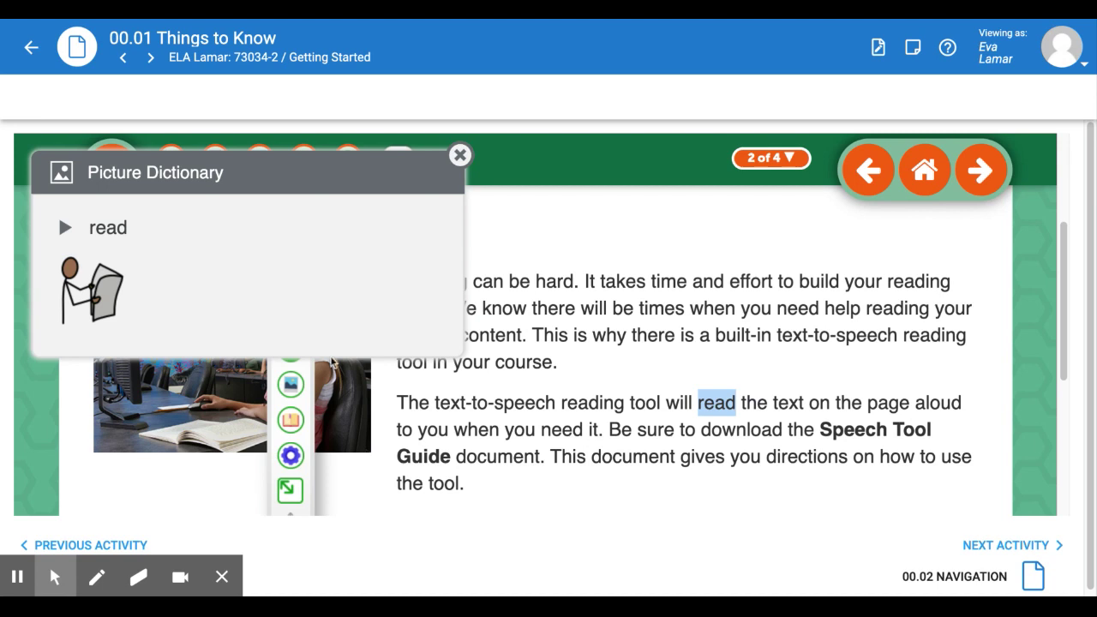
{"action": "left_click", "coordinate": [461, 156]}
Step: Select 'course' and view its two Picture Dictionary illustrations, then close the popup
{"action": "left_click_drag", "start_coordinate": [495, 361], "coordinate": [555, 361]}
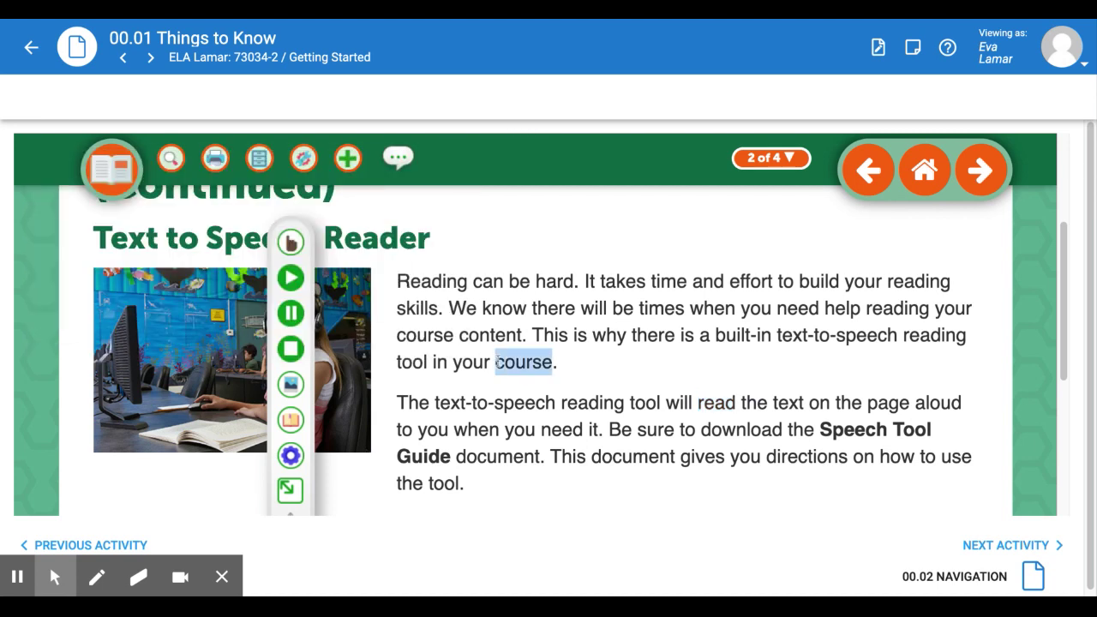
{"action": "left_click", "coordinate": [291, 385]}
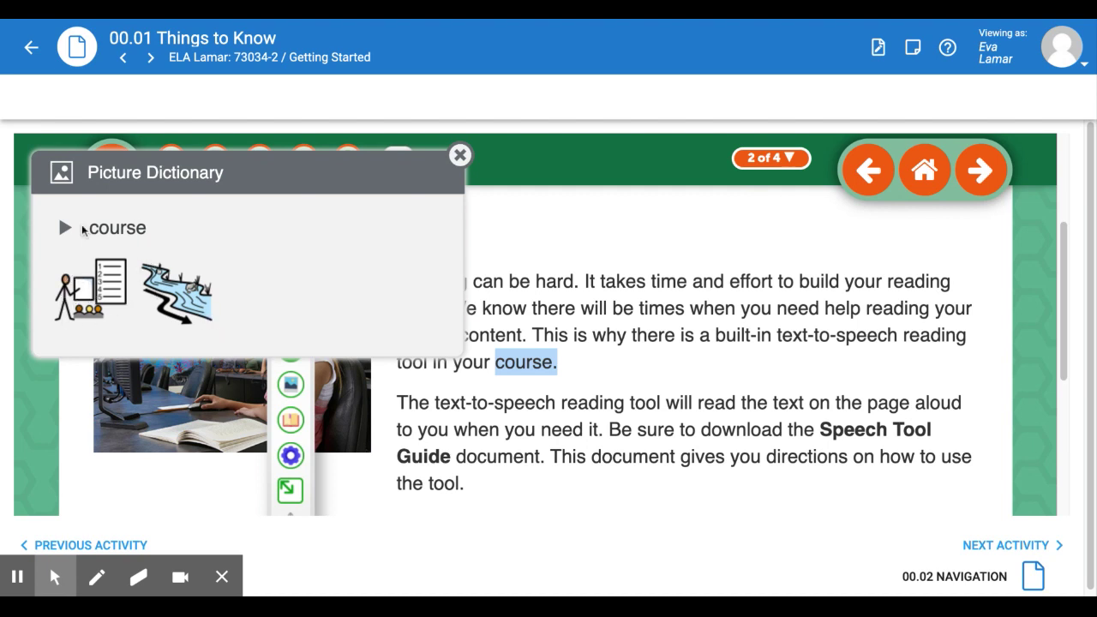
{"action": "left_click", "coordinate": [460, 156]}
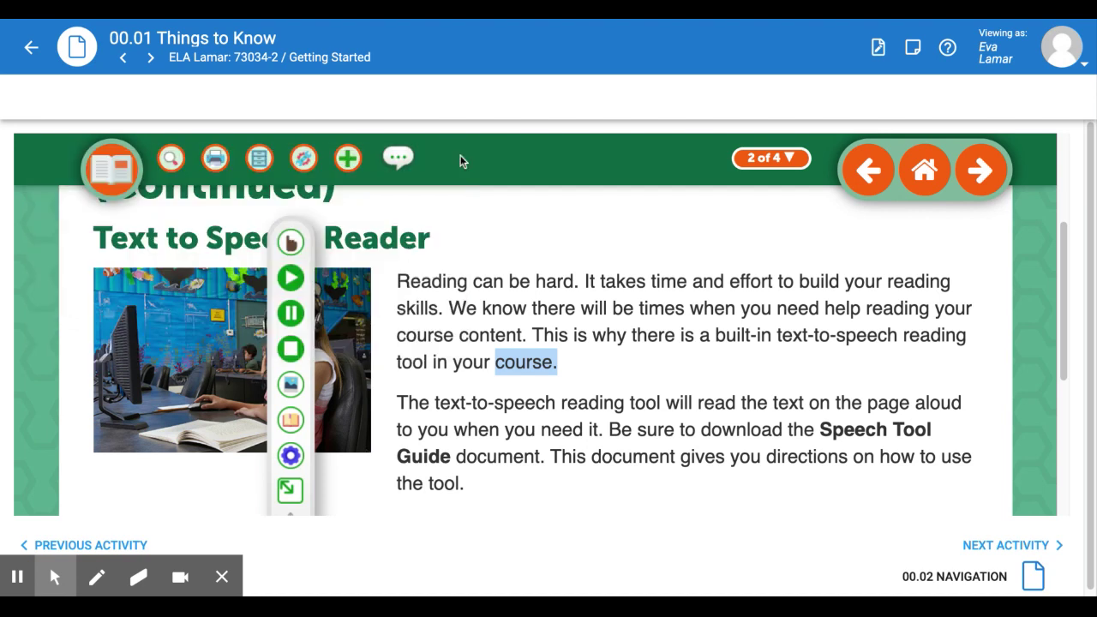
Step: Browse the Dictionary definitions of 'course', play the first noun definition, and close the popup
{"action": "left_click", "coordinate": [290, 420]}
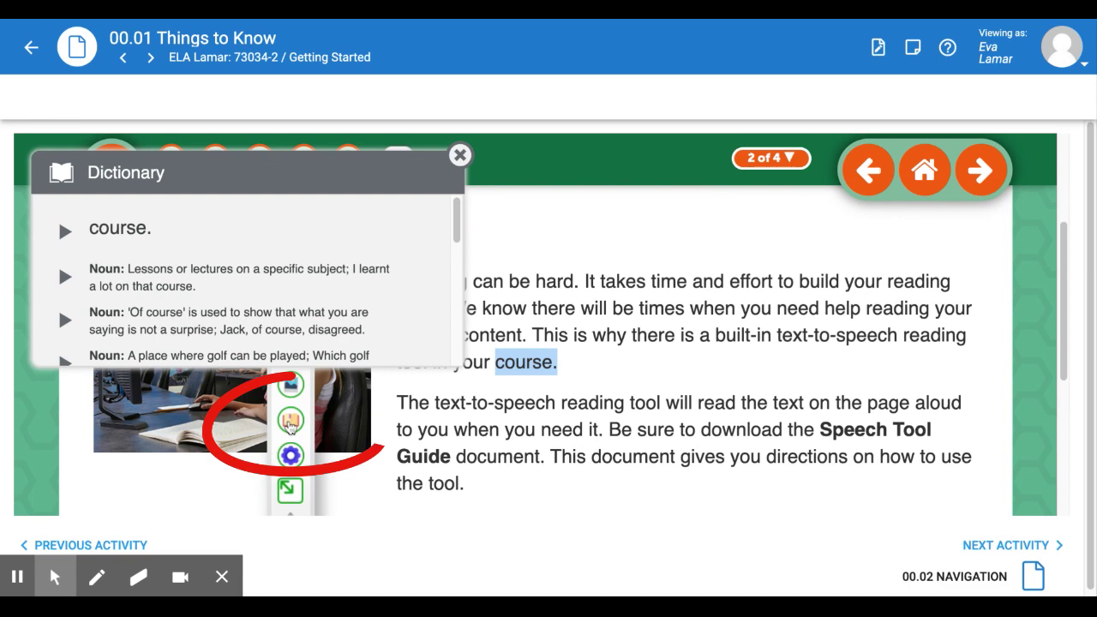
{"action": "scroll", "coordinate": [295, 344], "scroll_direction": "down", "scroll_amount": 4}
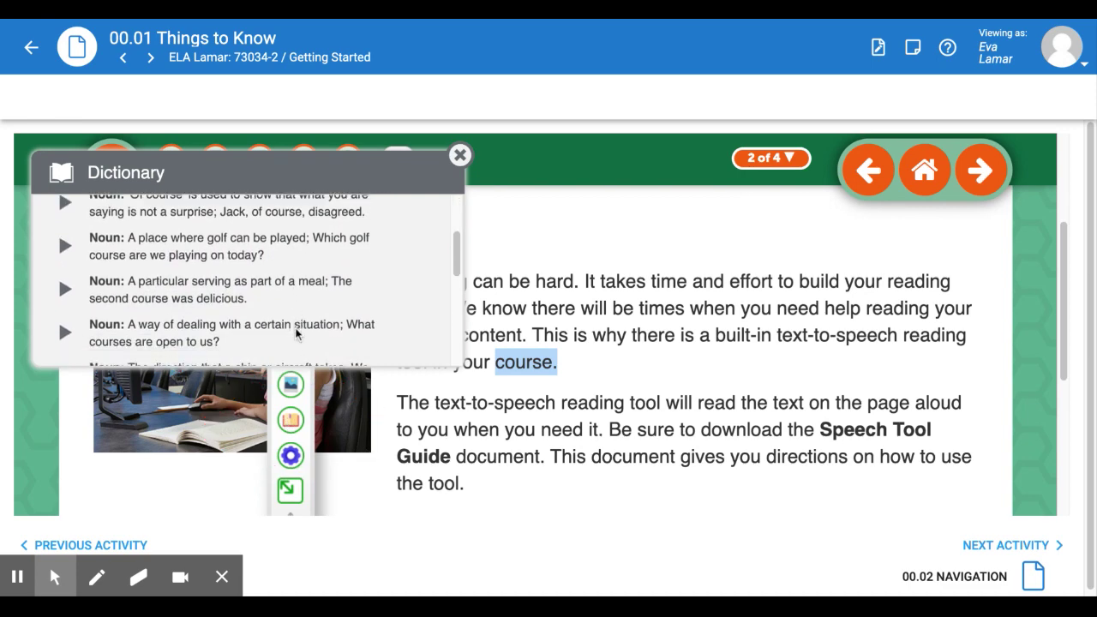
{"action": "scroll", "coordinate": [294, 333], "scroll_direction": "down", "scroll_amount": 6}
{"action": "scroll", "coordinate": [295, 332], "scroll_direction": "up", "scroll_amount": 5}
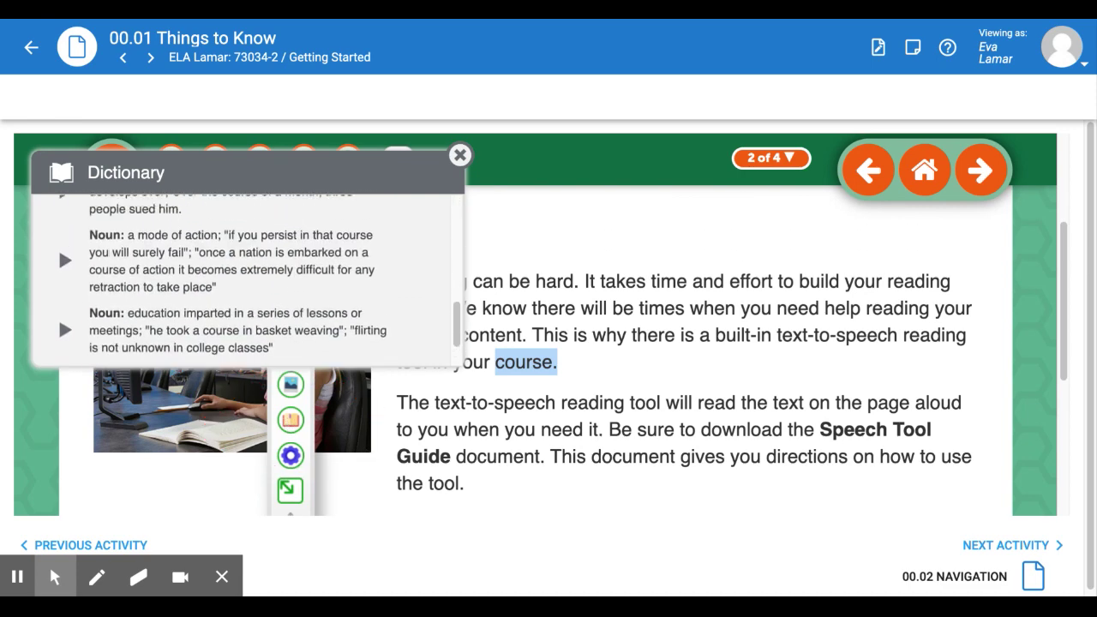
{"action": "scroll", "coordinate": [99, 225], "scroll_direction": "up", "scroll_amount": 5}
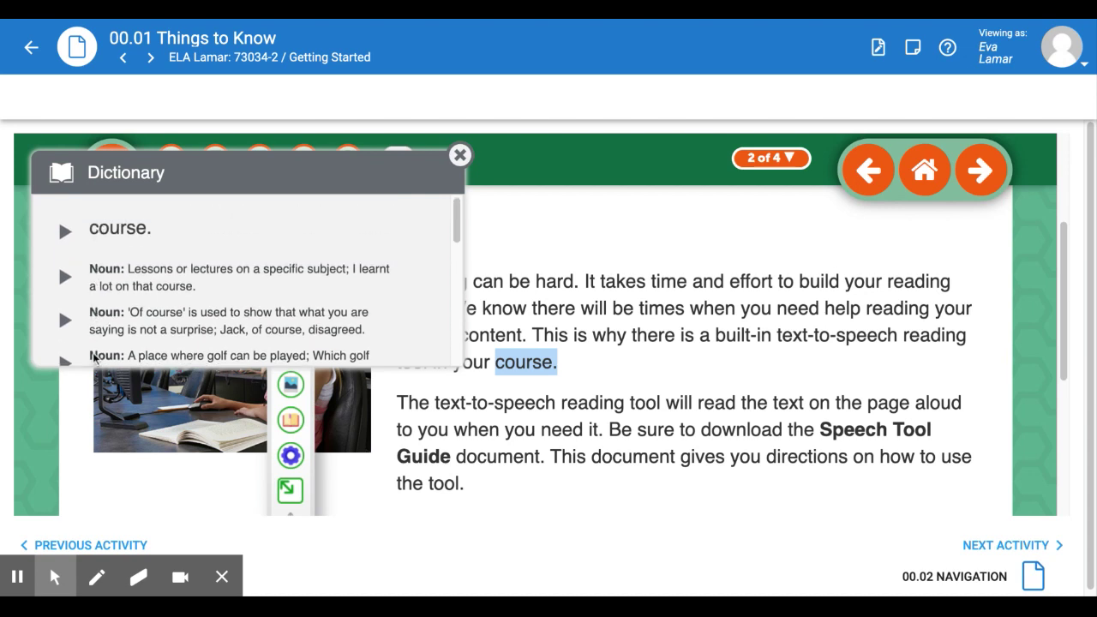
{"action": "scroll", "coordinate": [94, 356], "scroll_direction": "down", "scroll_amount": 1}
{"action": "scroll", "coordinate": [93, 355], "scroll_direction": "down", "scroll_amount": 6}
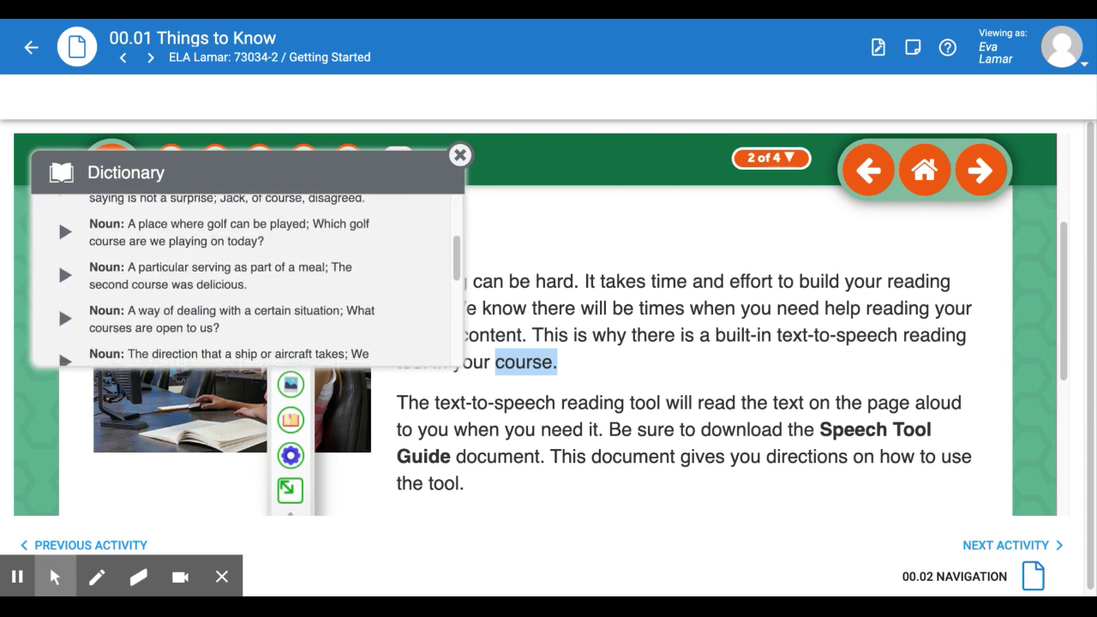
{"action": "scroll", "coordinate": [249, 279], "scroll_direction": "down", "scroll_amount": 4}
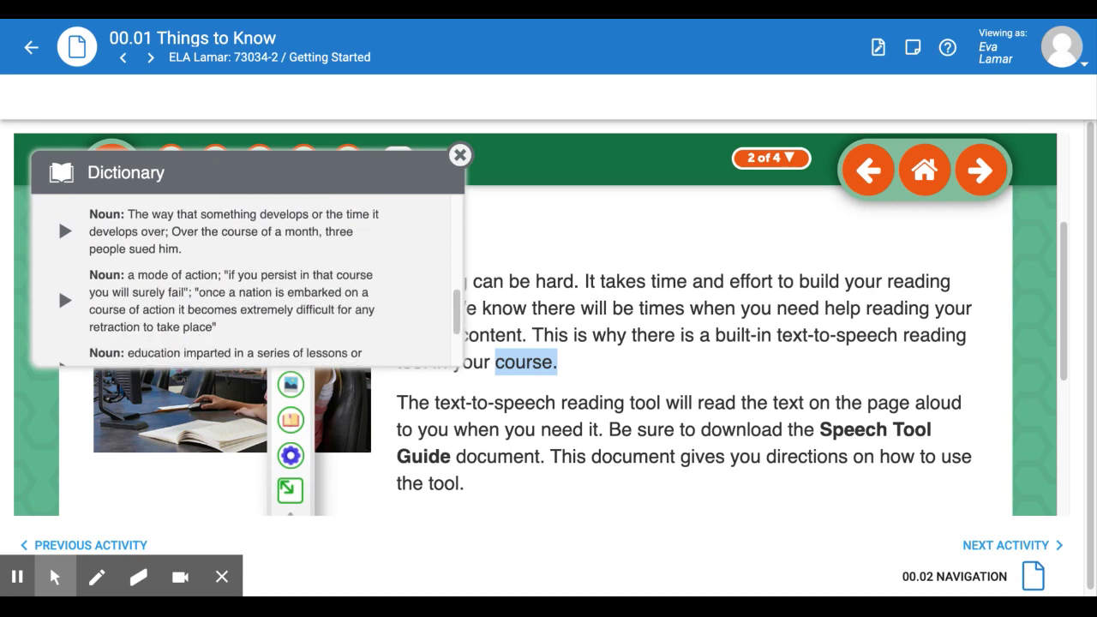
{"action": "scroll", "coordinate": [248, 279], "scroll_direction": "down", "scroll_amount": 5}
{"action": "scroll", "coordinate": [71, 273], "scroll_direction": "up", "scroll_amount": 15}
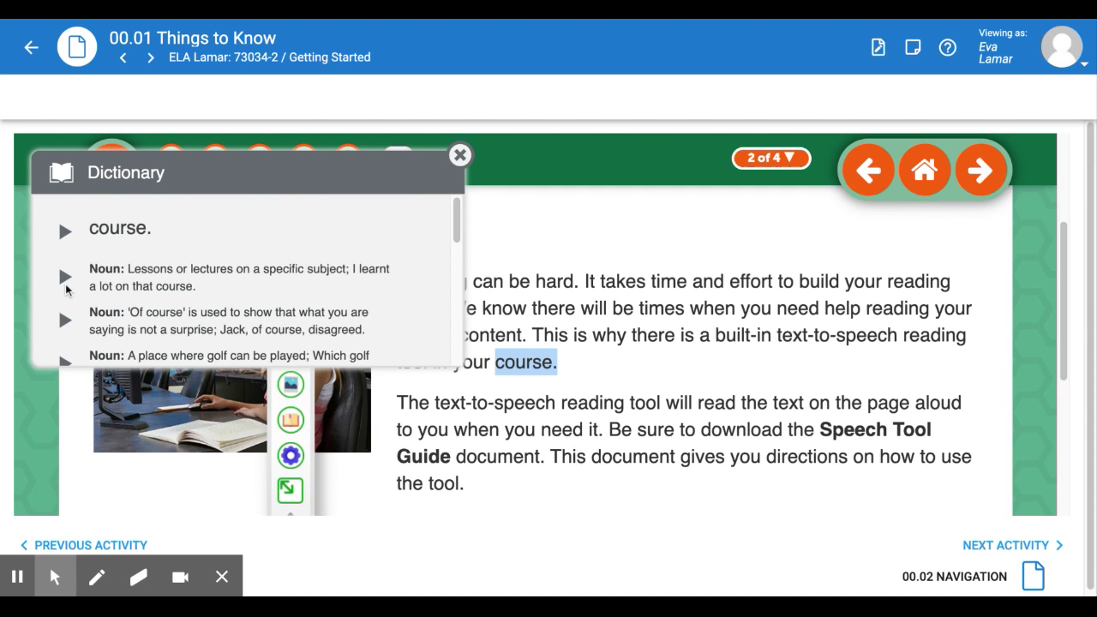
{"action": "left_click_drag", "start_coordinate": [89, 269], "coordinate": [125, 269]}
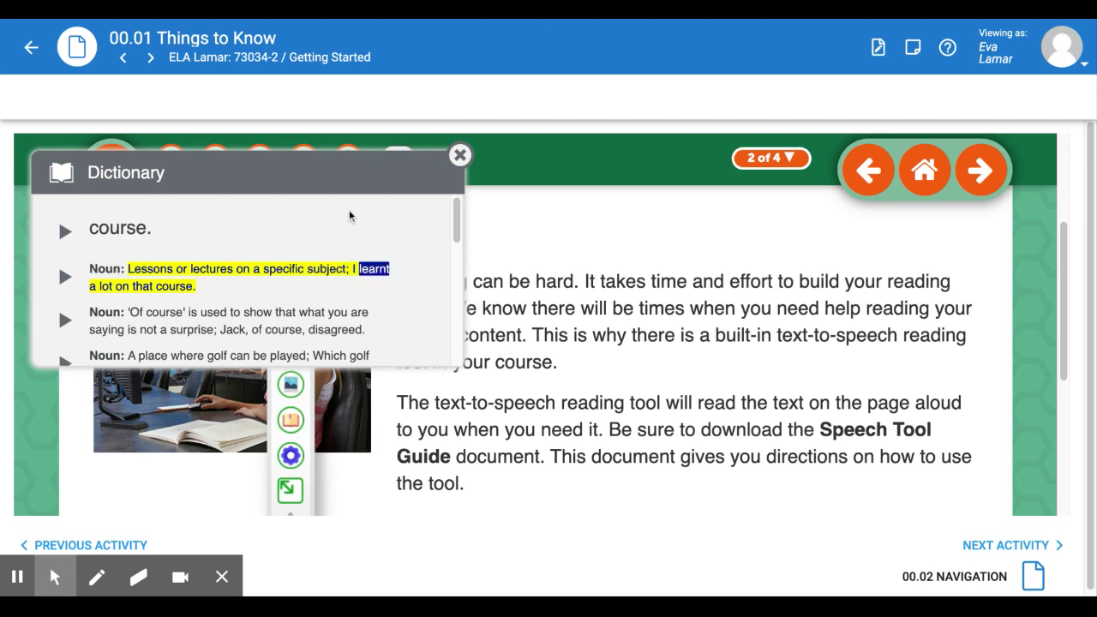
{"action": "left_click", "coordinate": [456, 161]}
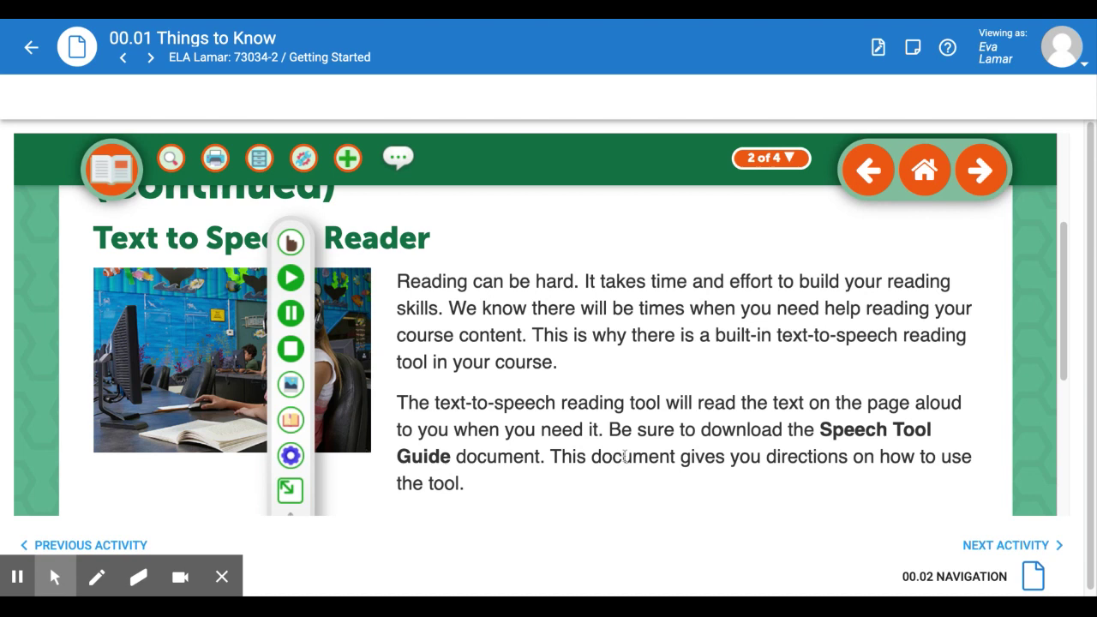
Step: Look up 'Tool' in the Dictionary, hear its first definition, and close the popup
{"action": "double_click", "coordinate": [893, 434]}
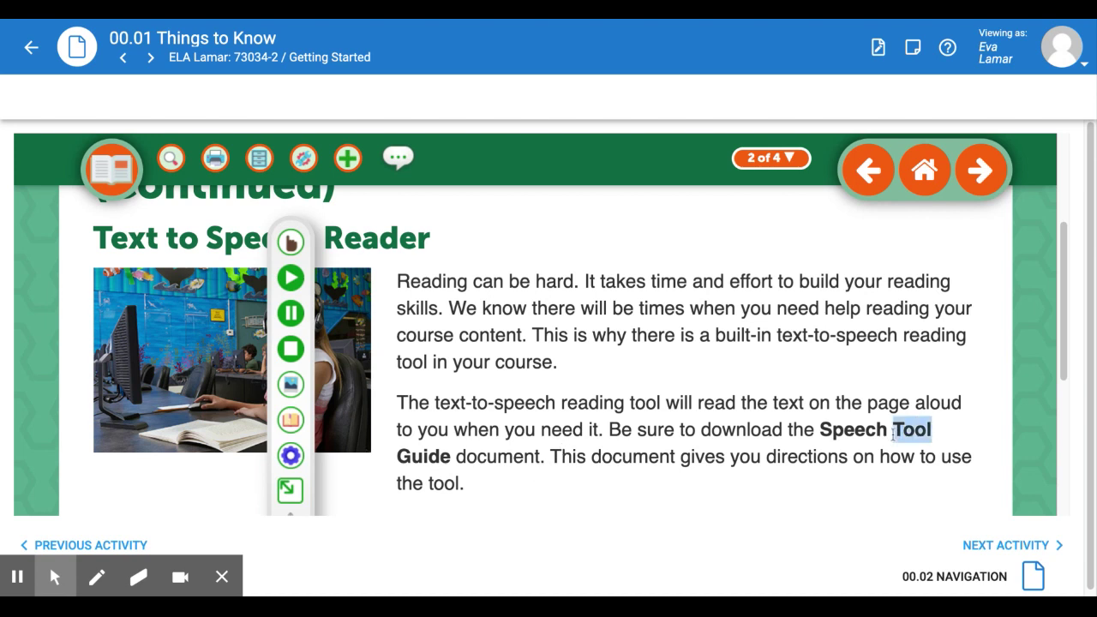
{"action": "left_click", "coordinate": [291, 421]}
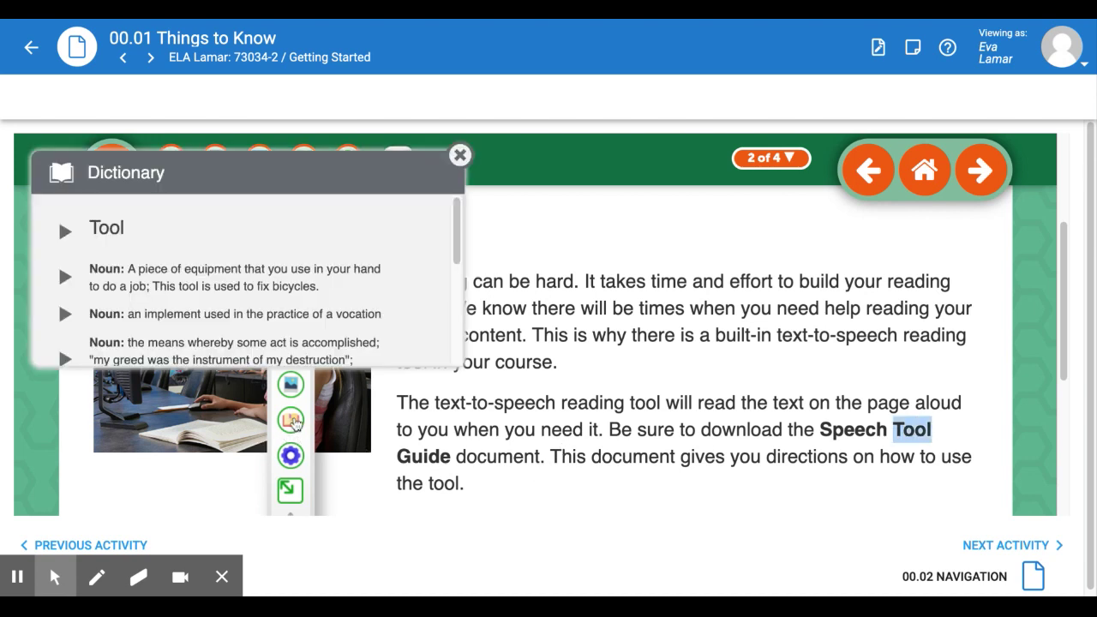
{"action": "left_click", "coordinate": [63, 276]}
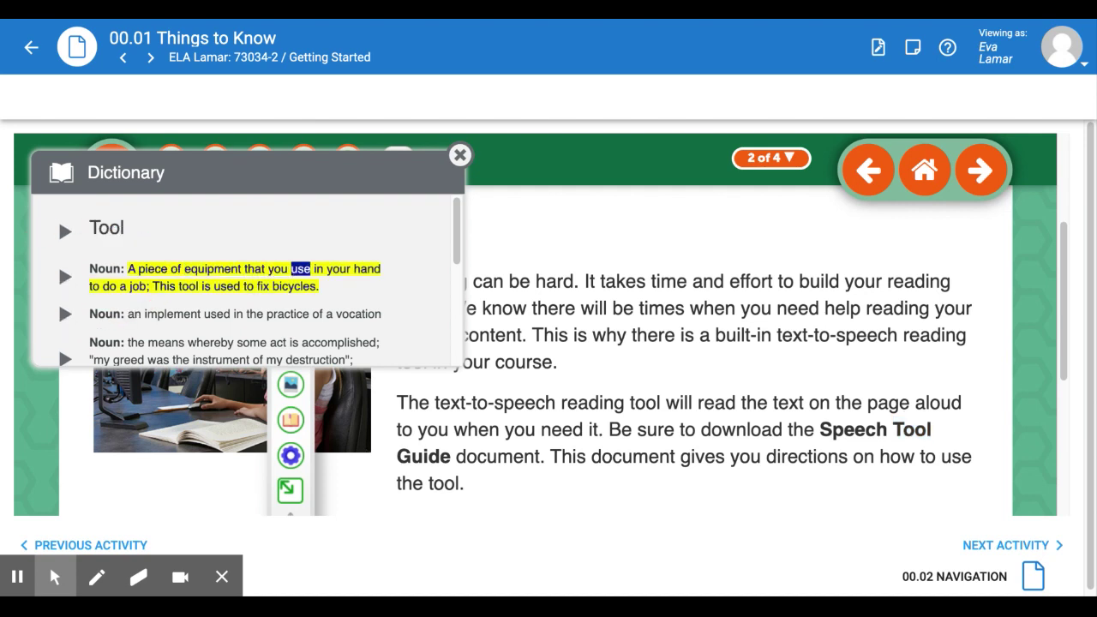
{"action": "left_click", "coordinate": [459, 158]}
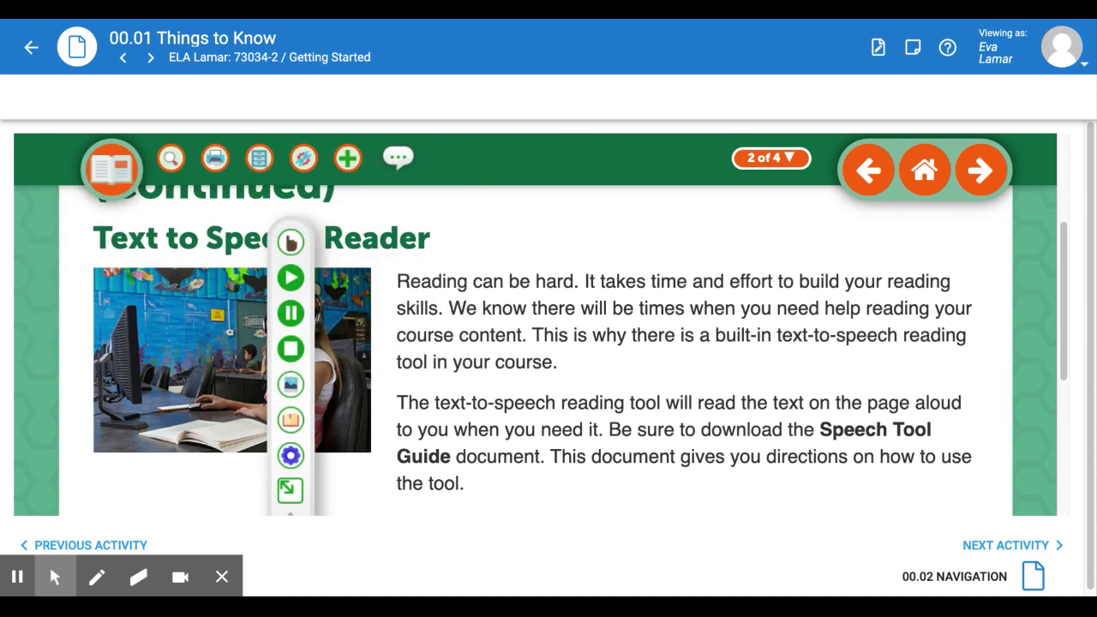
Step: Hide and reopen the speech toolbar, then dock it at the right edge off the lesson text
{"action": "left_click", "coordinate": [399, 164]}
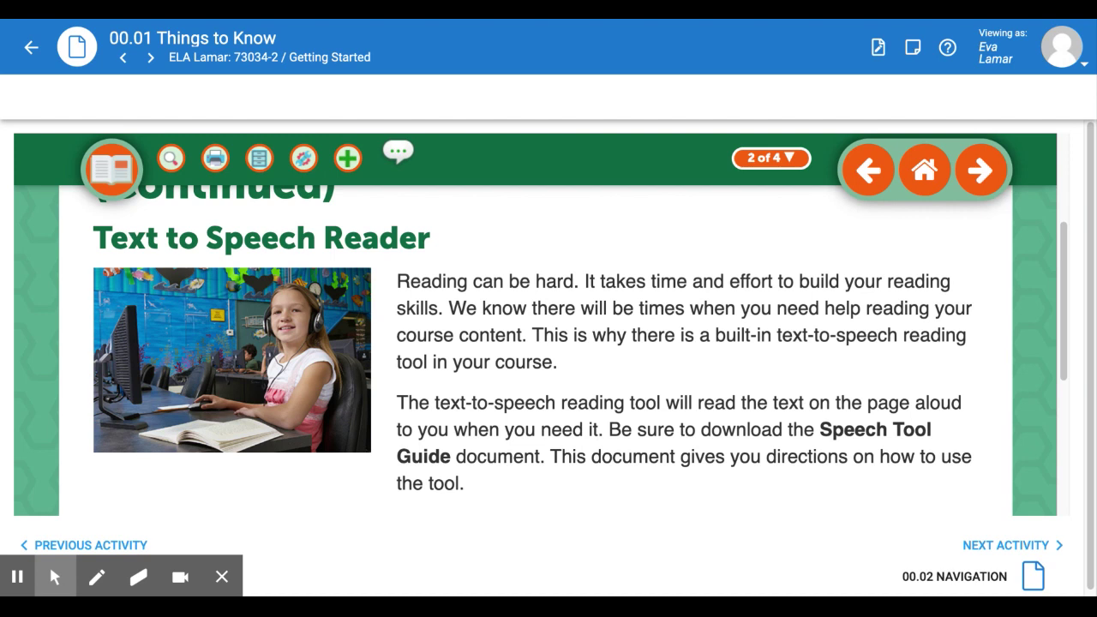
{"action": "left_click", "coordinate": [397, 152]}
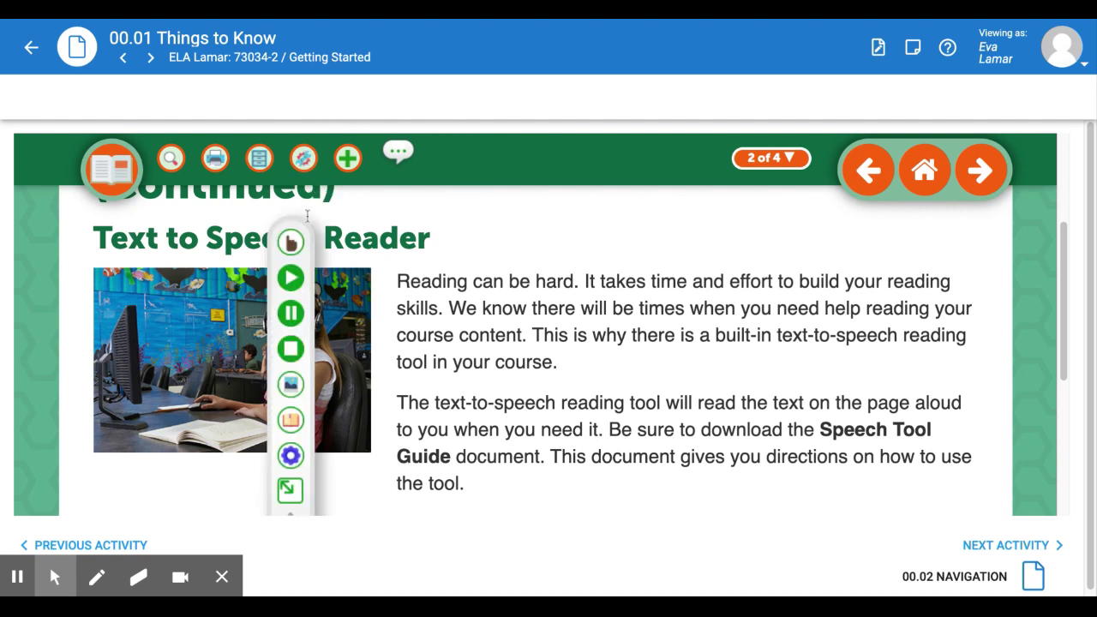
{"action": "left_click", "coordinate": [288, 489]}
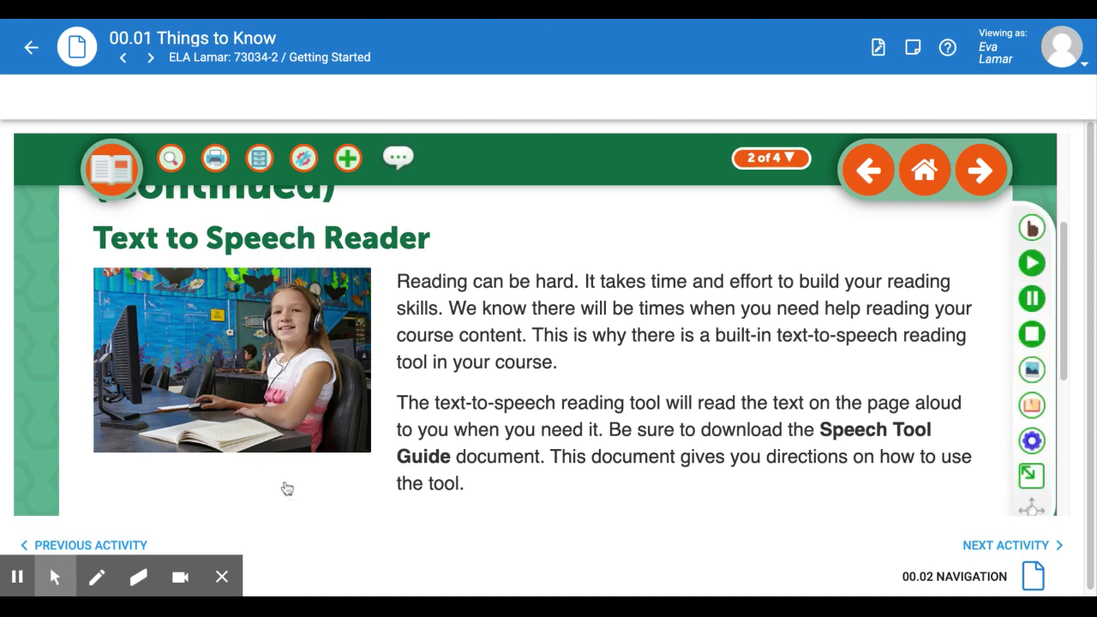